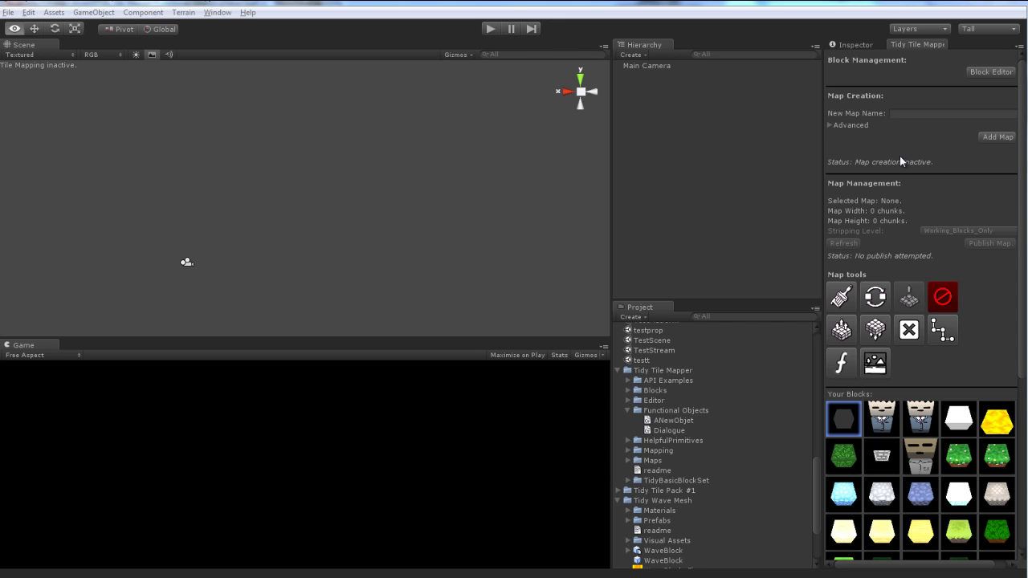
Create a new map named 'test' and turn on block painting.
click(909, 113)
text(test)
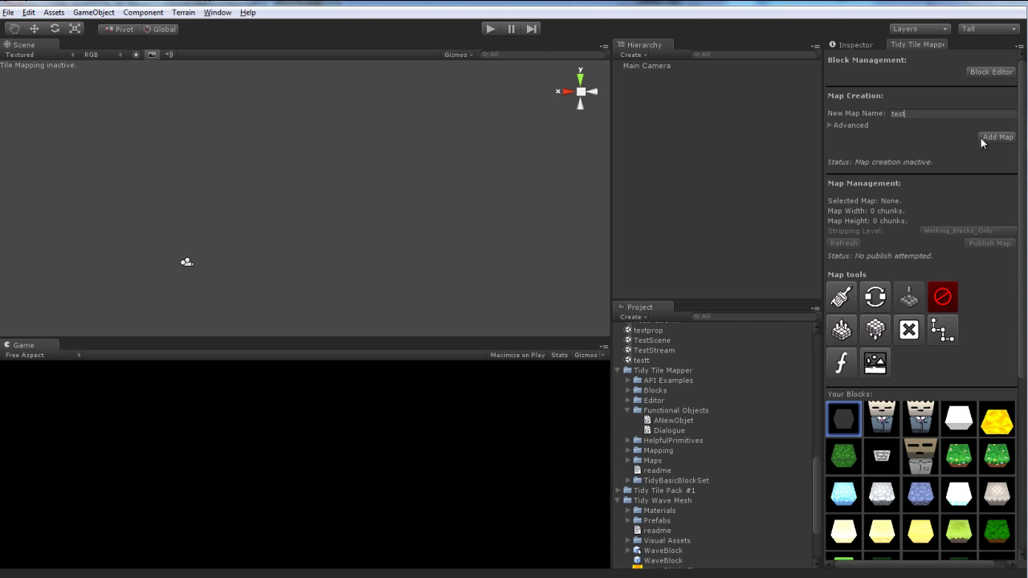
click(981, 137)
click(845, 299)
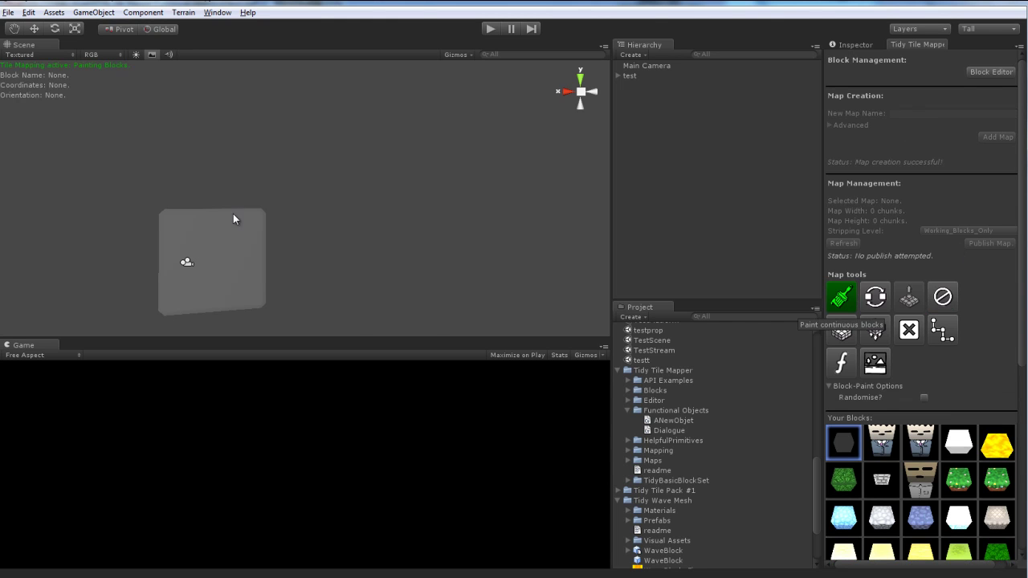
Face the Scene view toward the map grid and align the Main Camera with that view.
right_drag(310, 181, 455, 158)
click(648, 66)
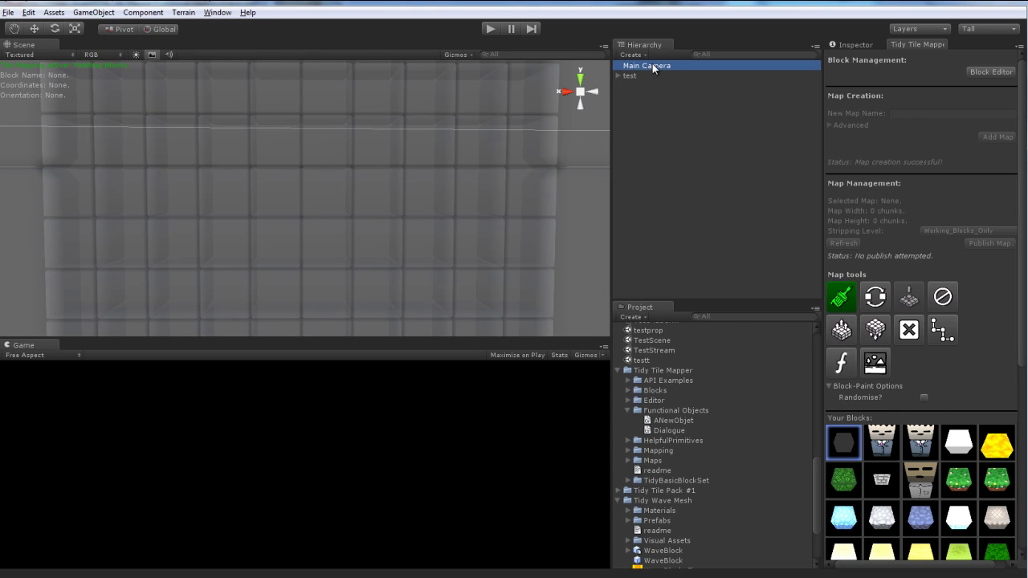
click(94, 12)
click(117, 152)
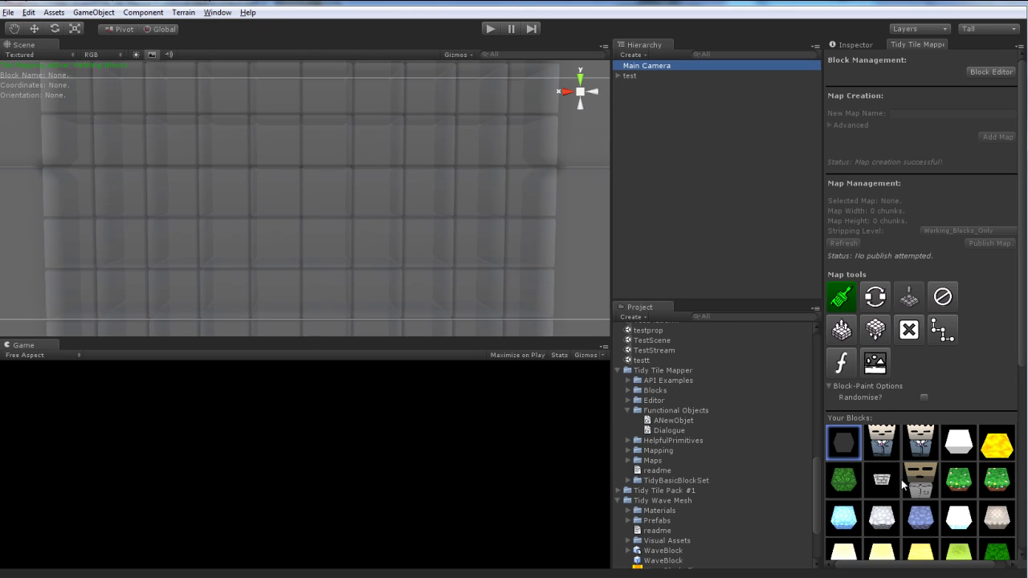
Paint a canopy of Leaves blocks across the top rows of the map.
click(844, 480)
scroll(451, 187, down, 5)
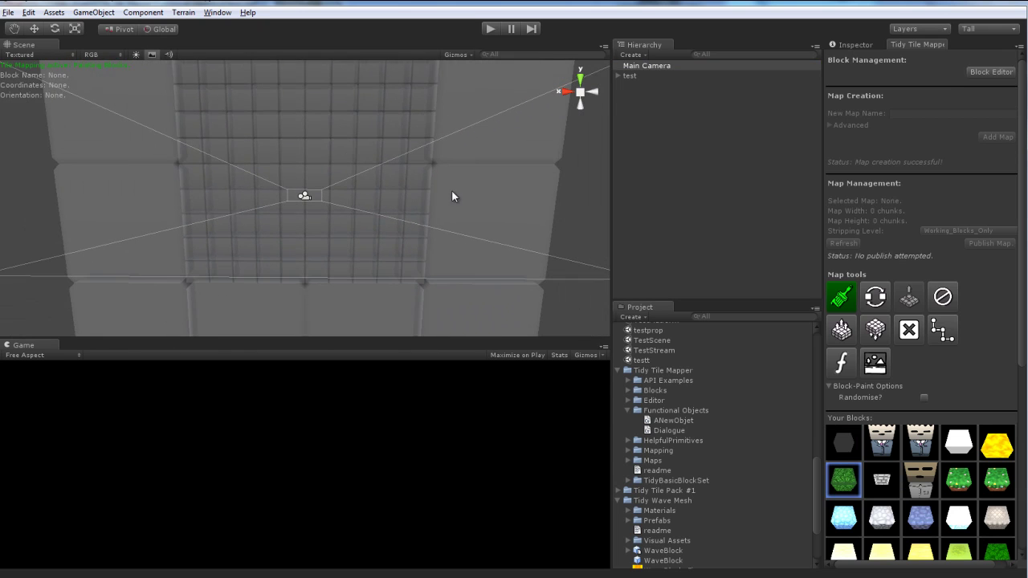
mouse_move(199, 149)
mouse_down()
mouse_move(228, 119)
mouse_move(290, 113)
mouse_up()
mouse_move(377, 101)
mouse_down()
mouse_move(417, 80)
mouse_move(375, 70)
mouse_up()
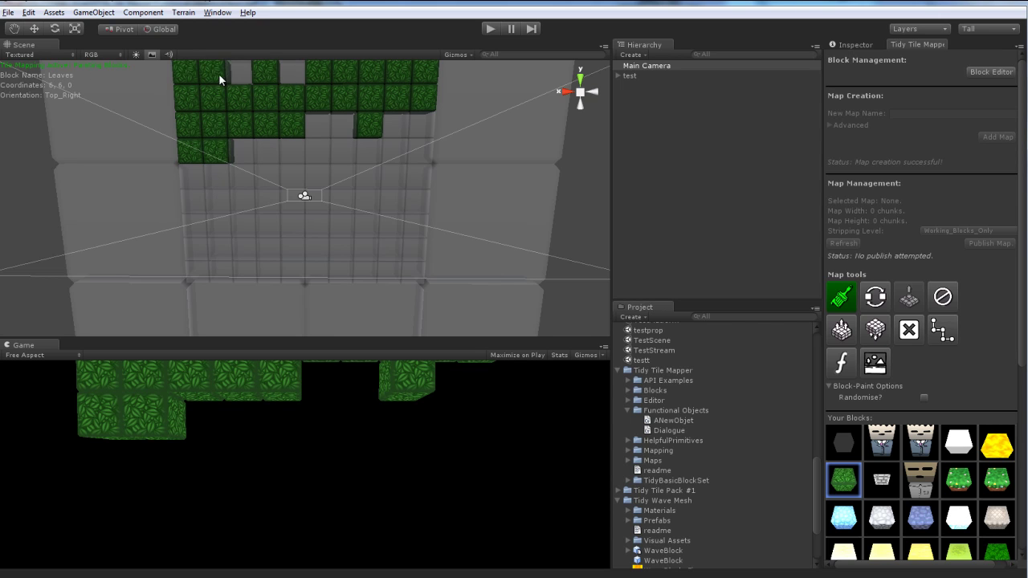
Paint grass blocks as a three-step staircase ground plus a left column.
scroll(981, 496, down, 2)
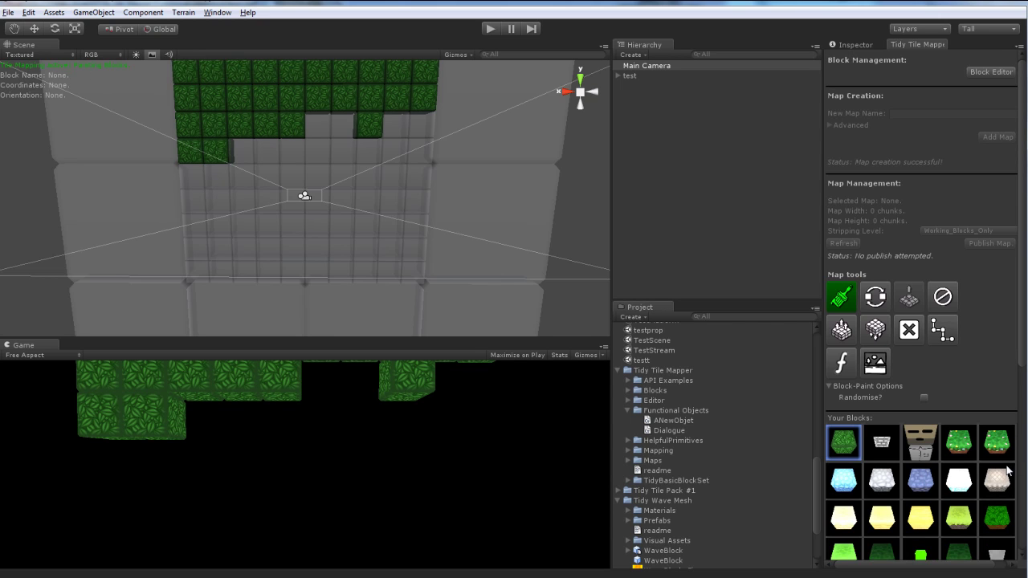
click(883, 546)
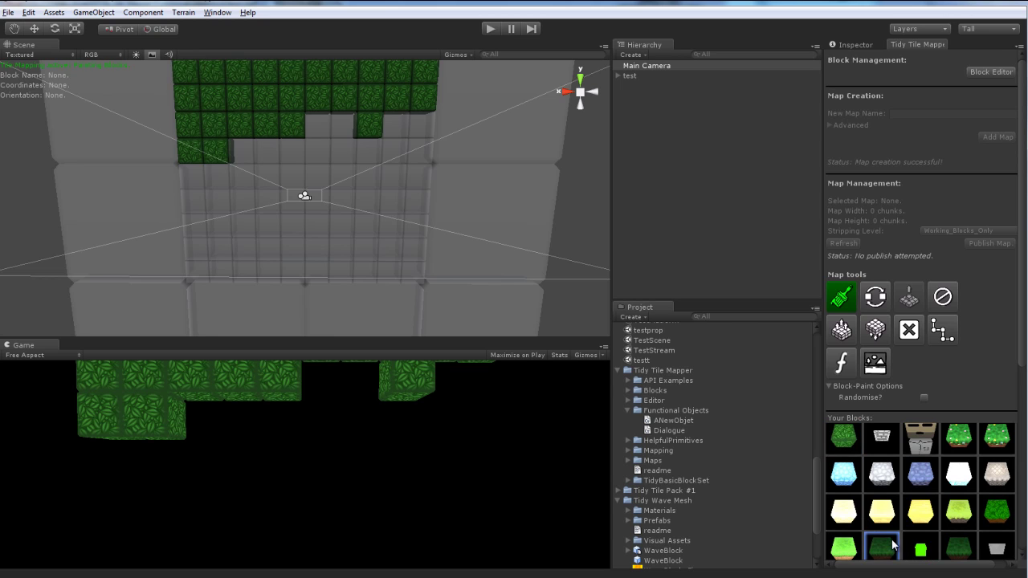
mouse_move(201, 270)
mouse_down()
mouse_move(201, 238)
mouse_move(225, 271)
mouse_move(230, 255)
mouse_move(256, 274)
mouse_move(283, 259)
mouse_move(294, 236)
mouse_move(321, 272)
mouse_move(334, 244)
mouse_move(342, 272)
mouse_move(401, 257)
mouse_move(383, 249)
mouse_move(418, 267)
mouse_move(420, 193)
mouse_move(405, 234)
mouse_move(363, 265)
mouse_move(372, 252)
mouse_move(364, 231)
mouse_move(402, 204)
mouse_move(414, 173)
mouse_up()
drag(231, 244, 215, 206)
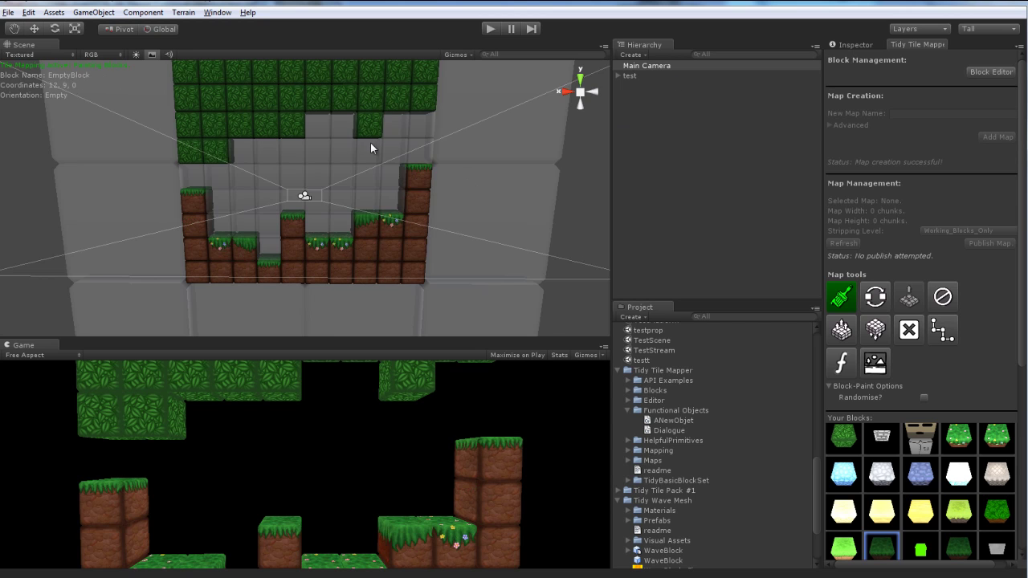
scroll(371, 143, up, 3)
scroll(384, 158, down, 2)
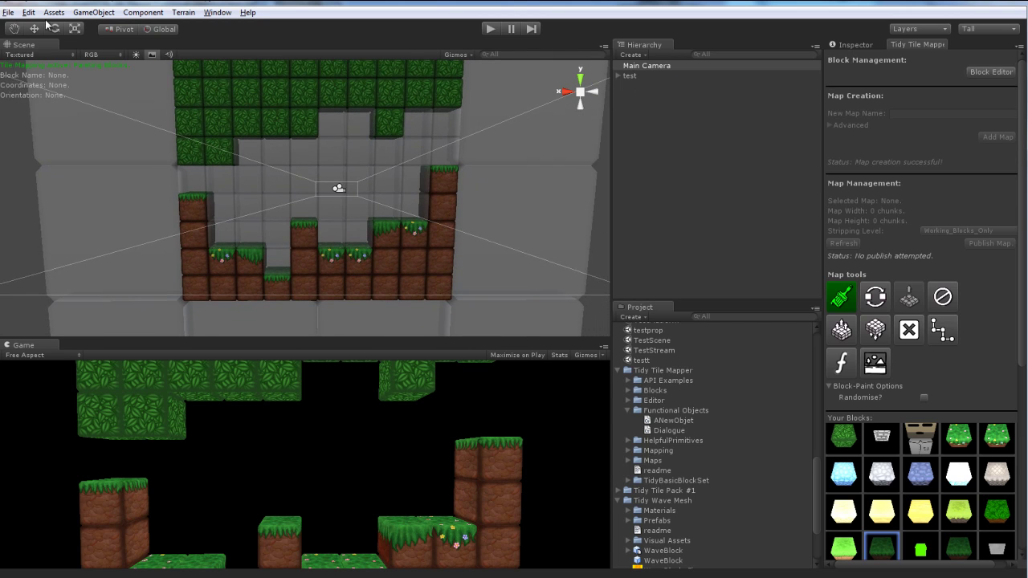
Turn off tile mapping and move the Main Camera right to frame the layout.
right_drag(81, 80, 482, 181)
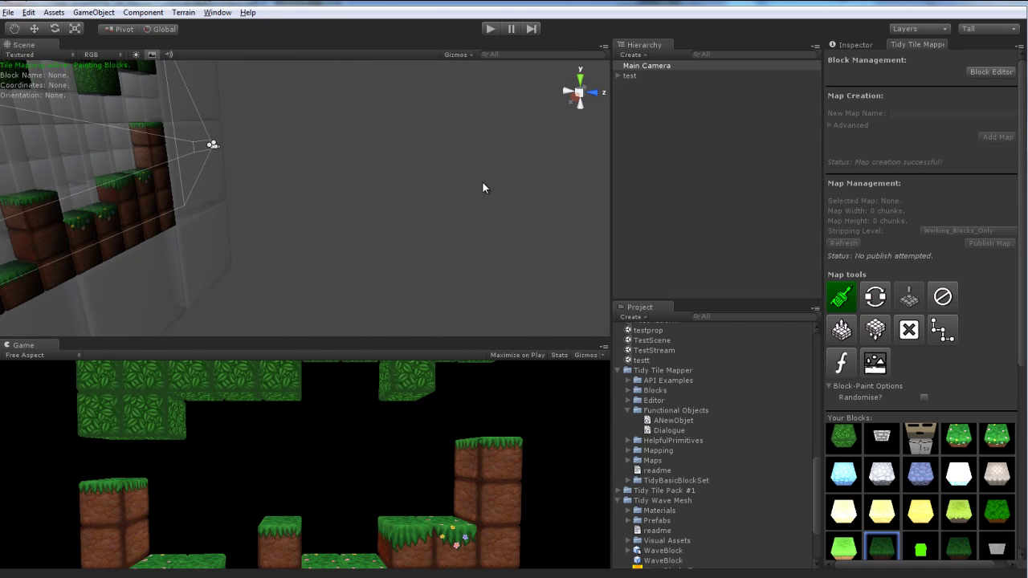
click(942, 296)
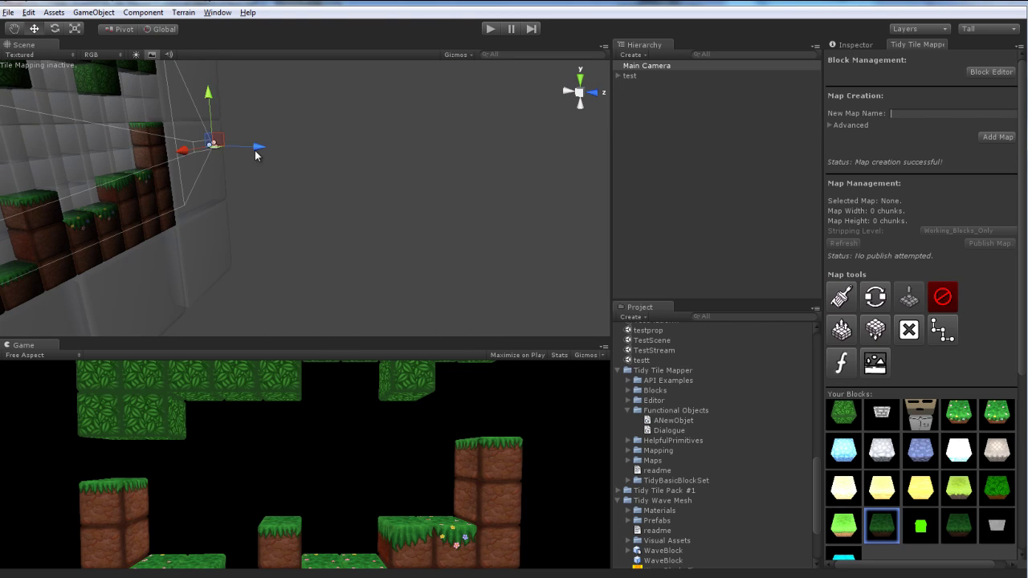
drag(255, 155, 403, 176)
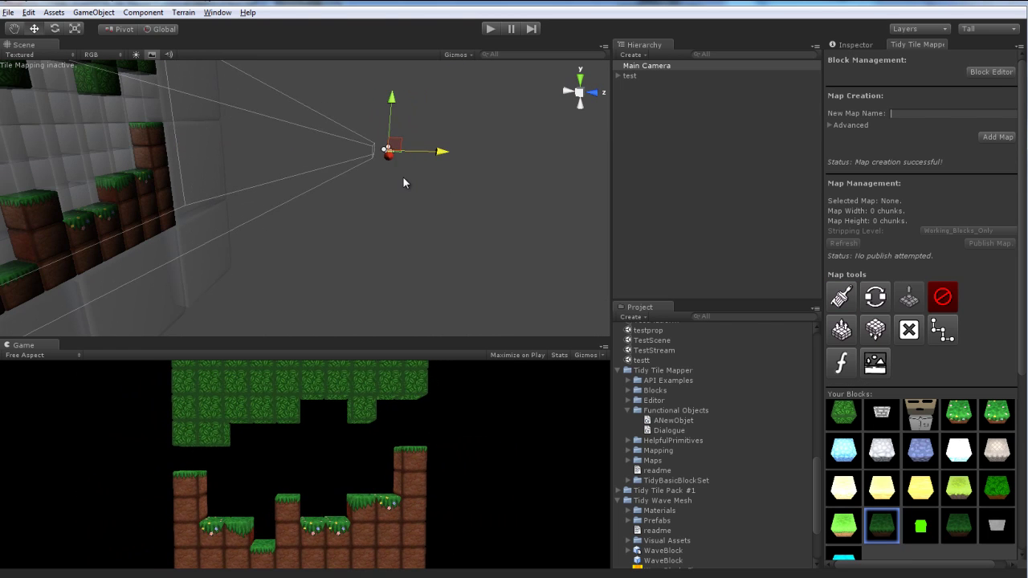
right_drag(402, 177, 235, 182)
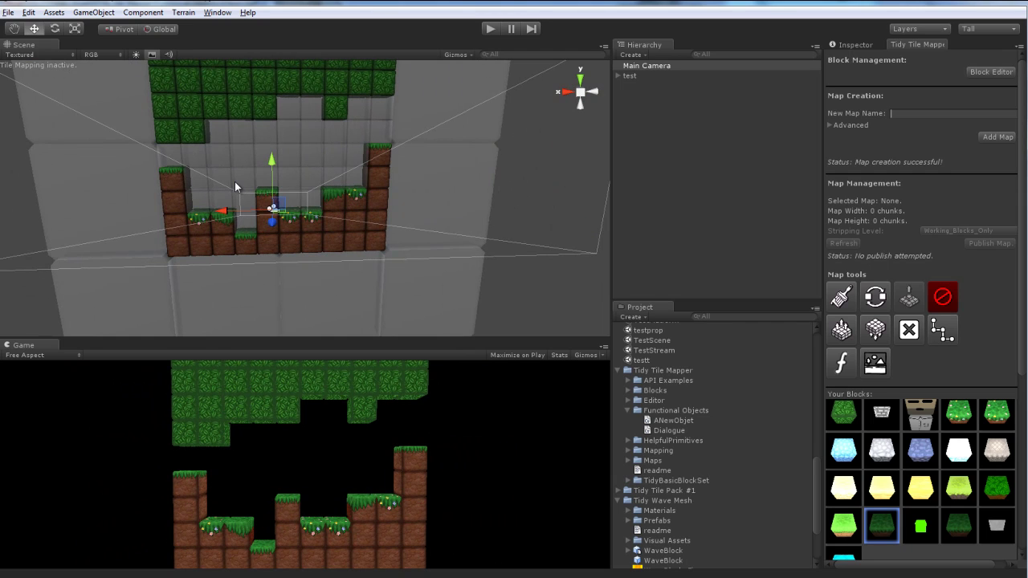
Paint stone blocks along the bottom rows, then switch painting off.
click(884, 454)
click(841, 298)
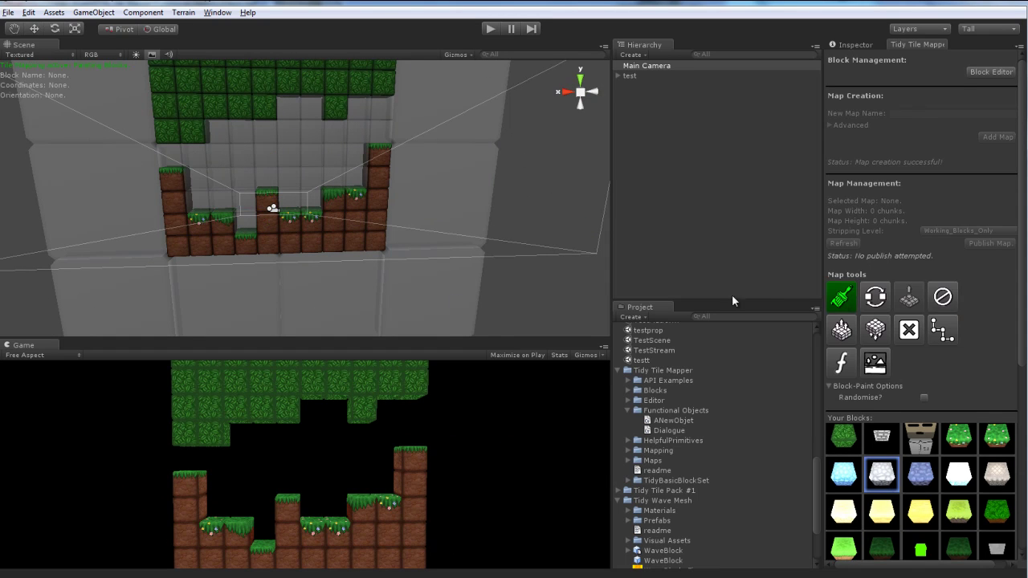
mouse_move(187, 233)
mouse_down()
mouse_move(301, 251)
mouse_move(344, 236)
mouse_move(347, 247)
mouse_move(342, 223)
mouse_move(356, 224)
mouse_move(363, 240)
mouse_move(376, 207)
mouse_up()
click(941, 297)
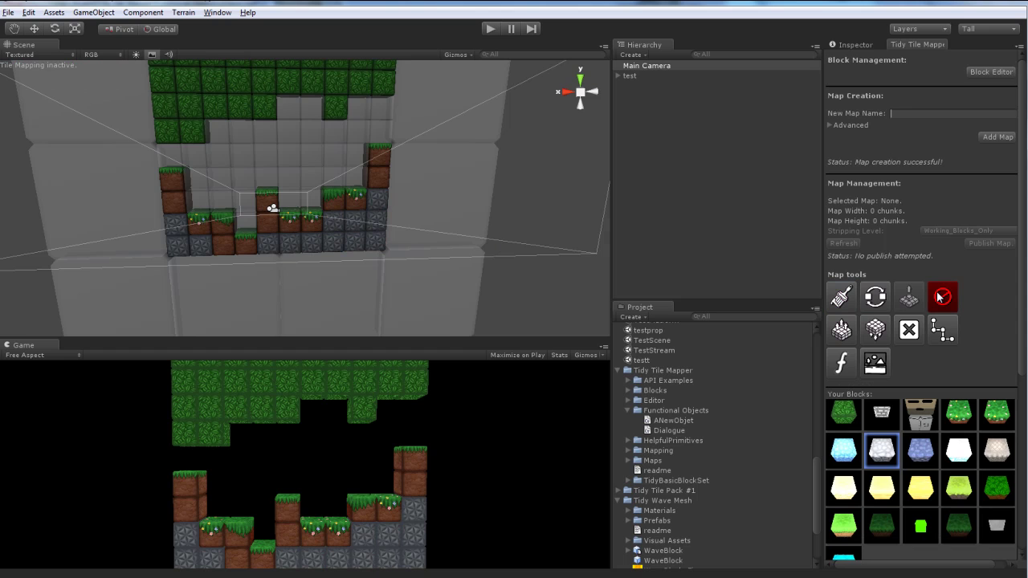
scroll(992, 327, down, 3)
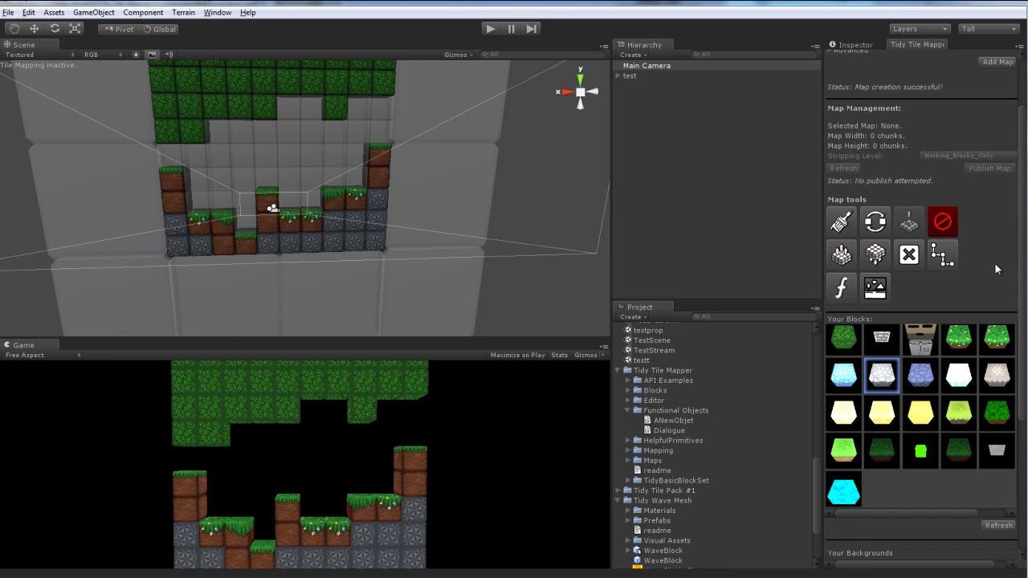
Fill all empty cells behind the level with the rocky brown background.
scroll(996, 270, down, 1)
scroll(993, 237, down, 1)
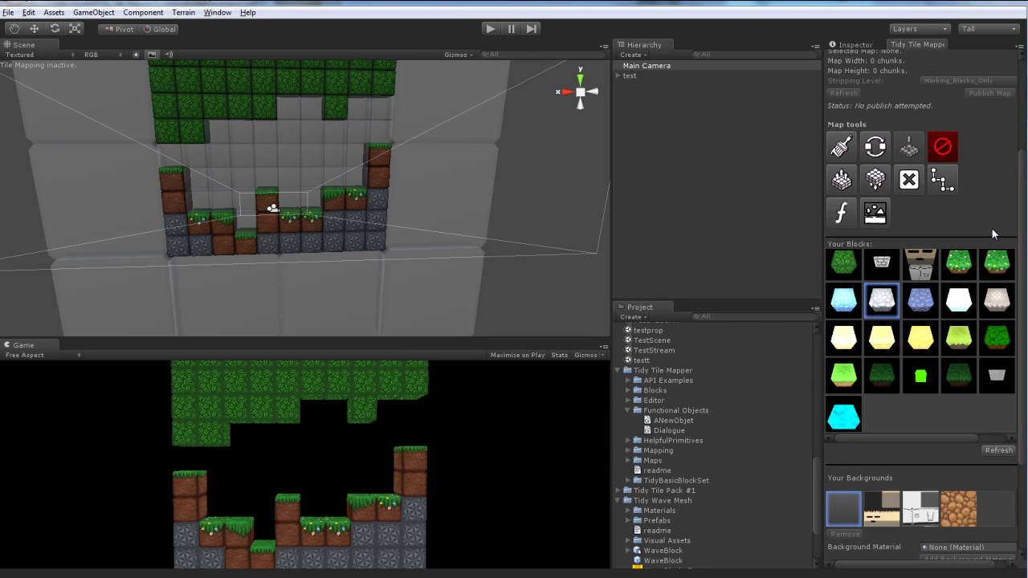
click(877, 212)
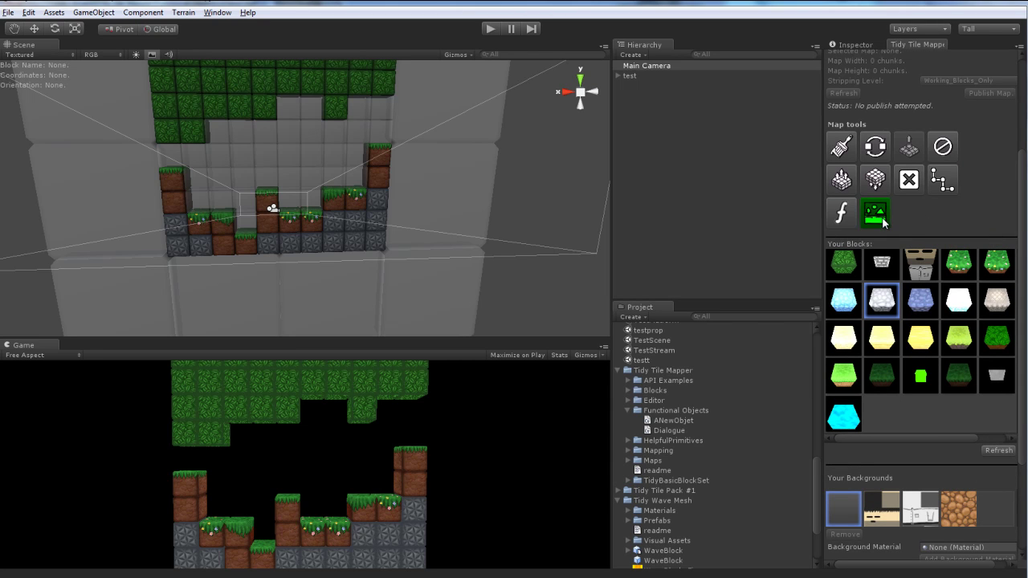
click(965, 517)
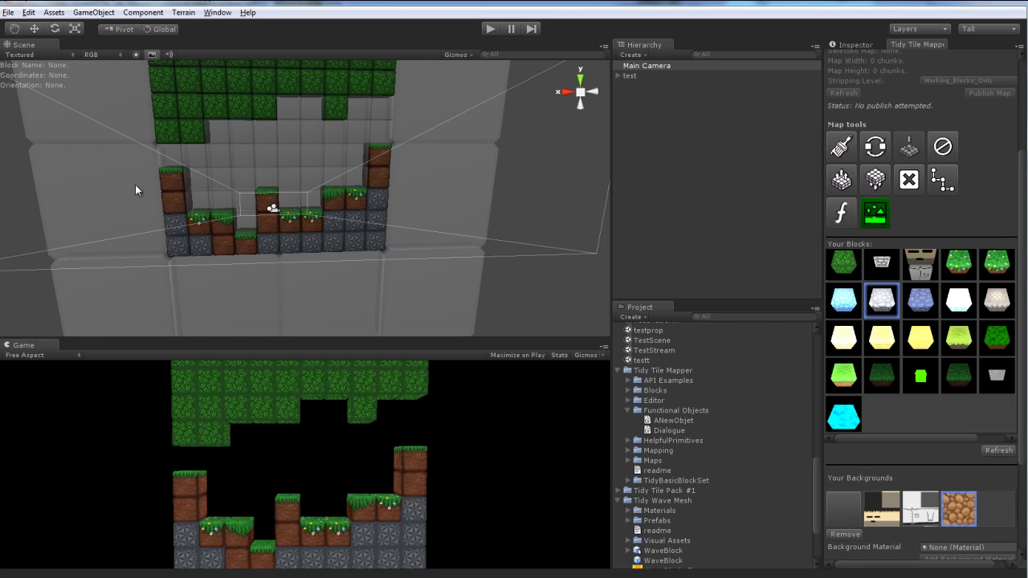
mouse_move(177, 160)
mouse_down()
mouse_move(196, 176)
mouse_move(210, 202)
mouse_move(223, 180)
mouse_move(215, 132)
mouse_move(239, 140)
mouse_move(242, 224)
mouse_move(260, 146)
mouse_move(284, 112)
mouse_move(318, 110)
mouse_move(295, 143)
mouse_move(284, 207)
mouse_up()
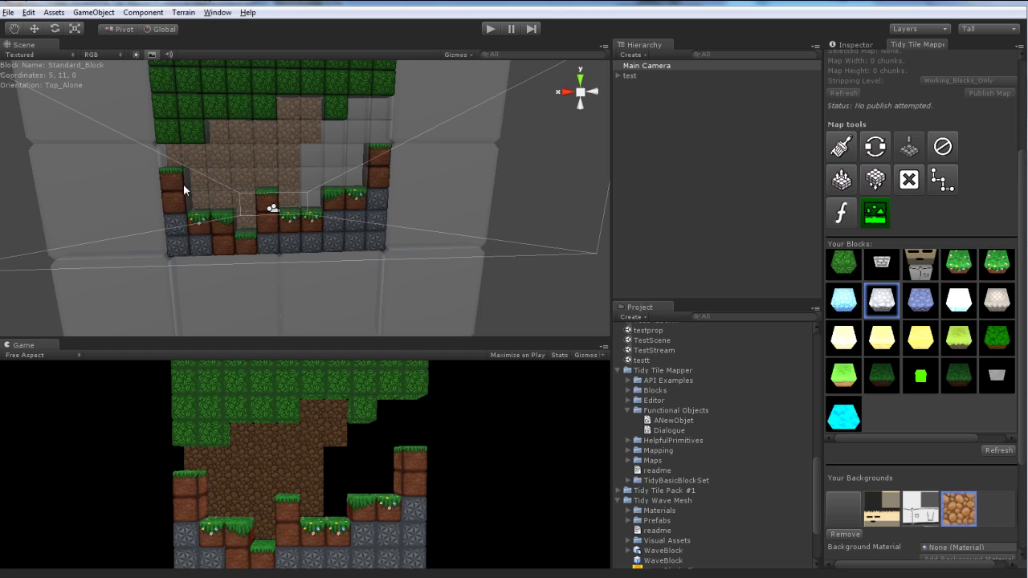
mouse_move(183, 184)
mouse_down()
mouse_move(176, 158)
mouse_move(190, 126)
mouse_move(263, 107)
mouse_move(332, 106)
mouse_move(308, 185)
mouse_move(316, 214)
mouse_move(333, 181)
mouse_move(332, 136)
mouse_move(349, 191)
mouse_move(363, 199)
mouse_move(350, 100)
mouse_move(373, 109)
mouse_up()
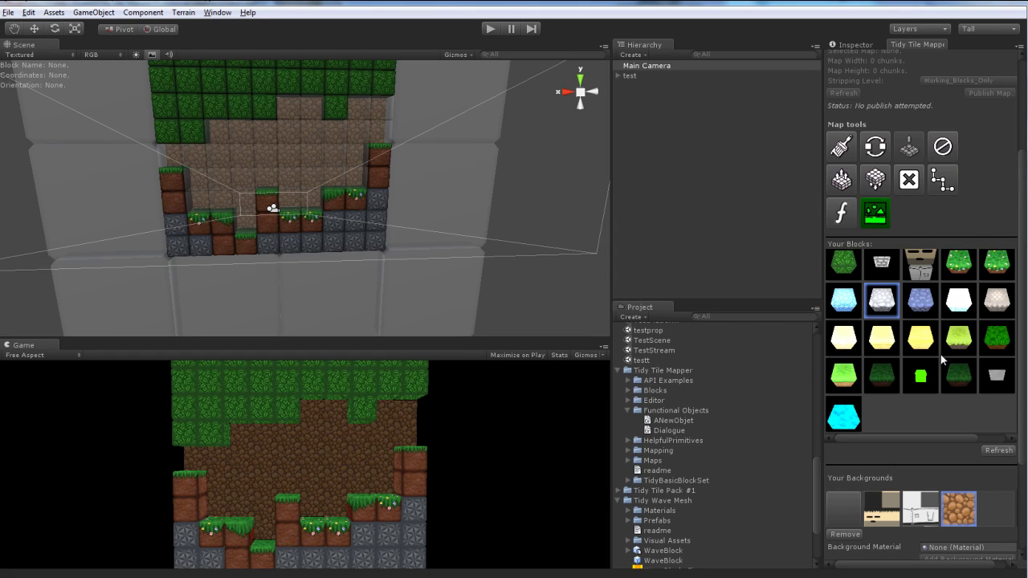
scroll(942, 357, up, 2)
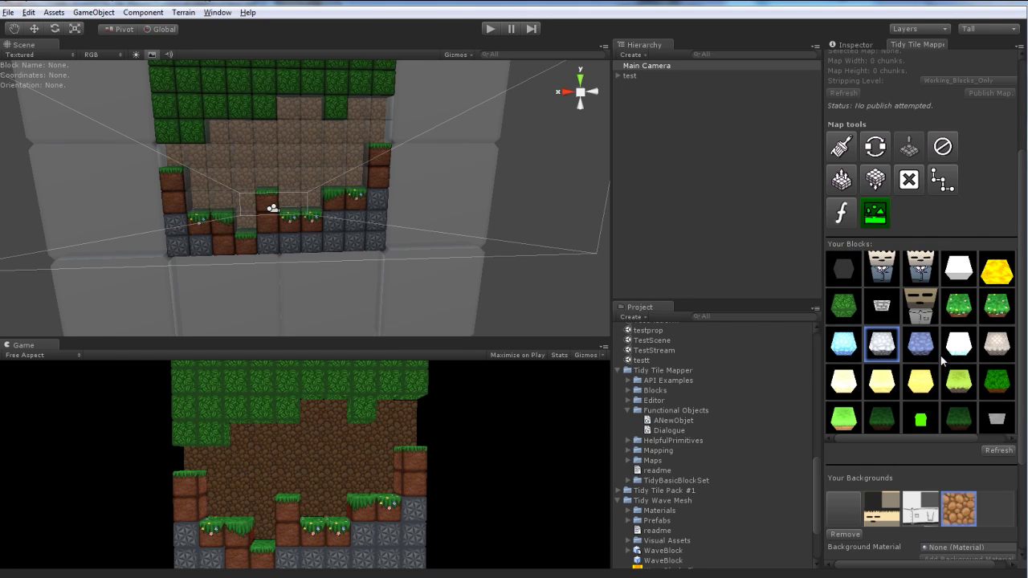
Place the CC_Controller character on the lower-left ground and turn off tile mapping.
click(887, 271)
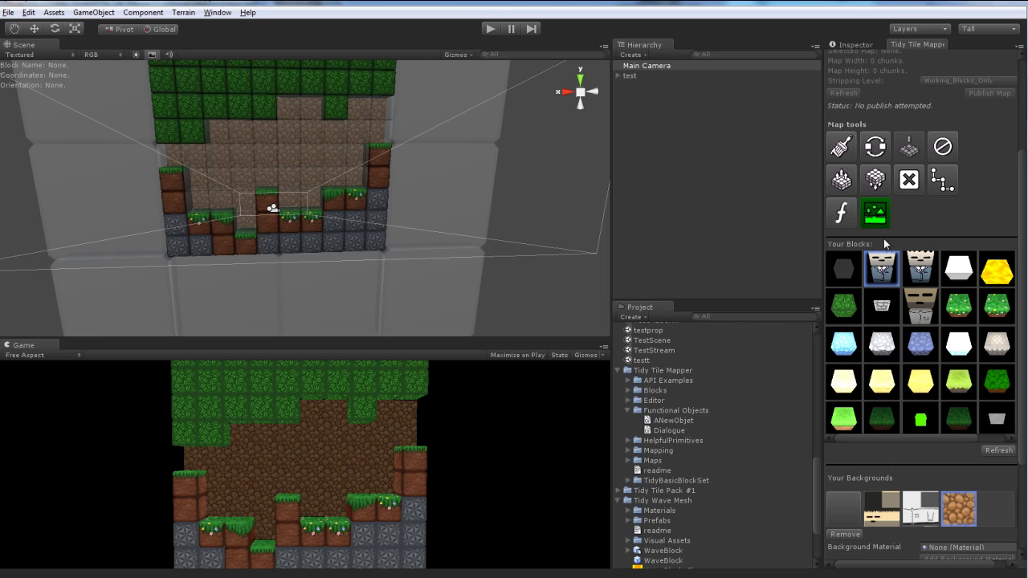
click(217, 203)
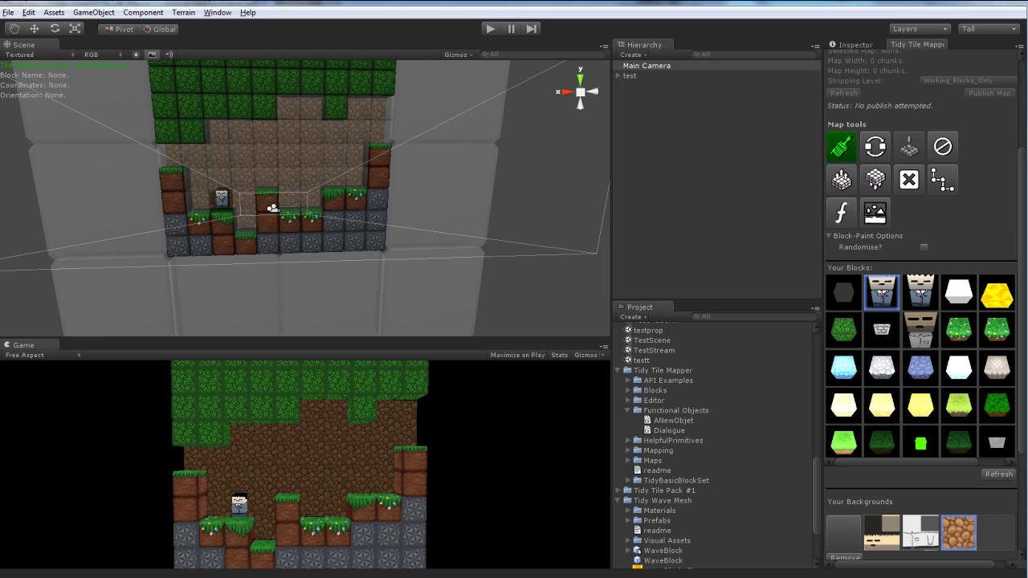
click(943, 149)
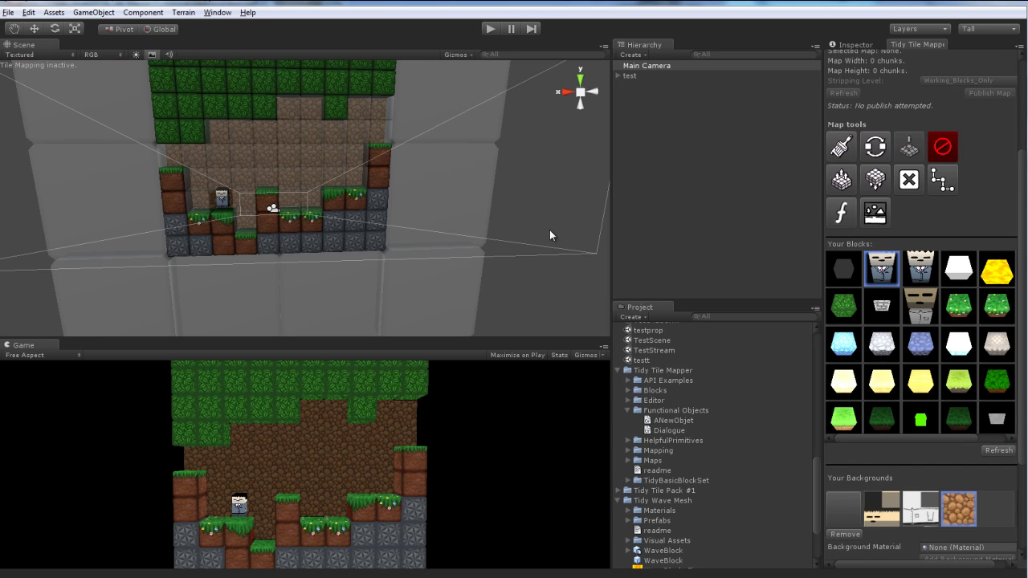
In Play mode, walk the character right, jump onto the higher ledge, then walk back left.
click(490, 30)
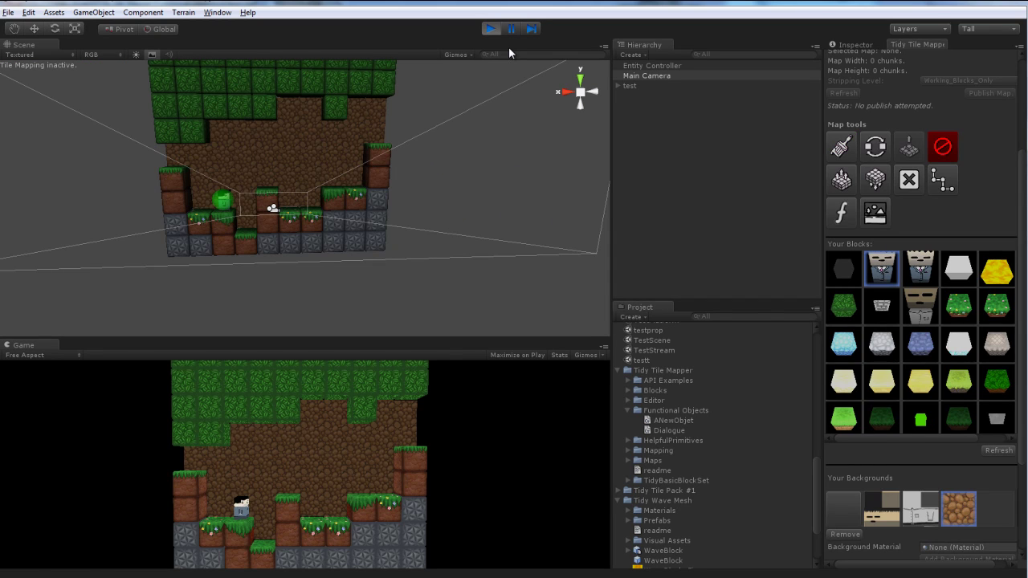
key(Right)
key(space)
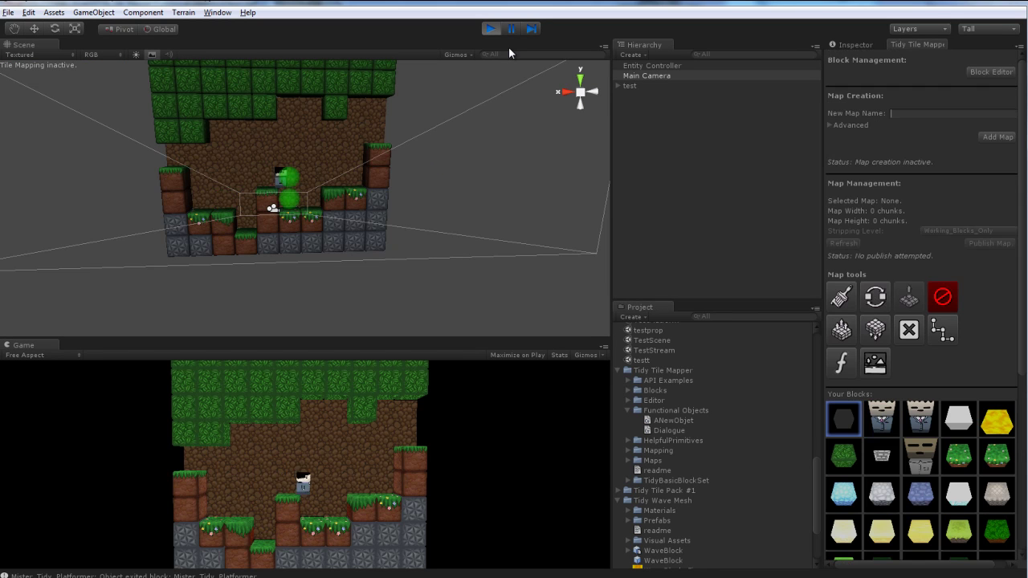
key(Right)
key(space)
key(space)
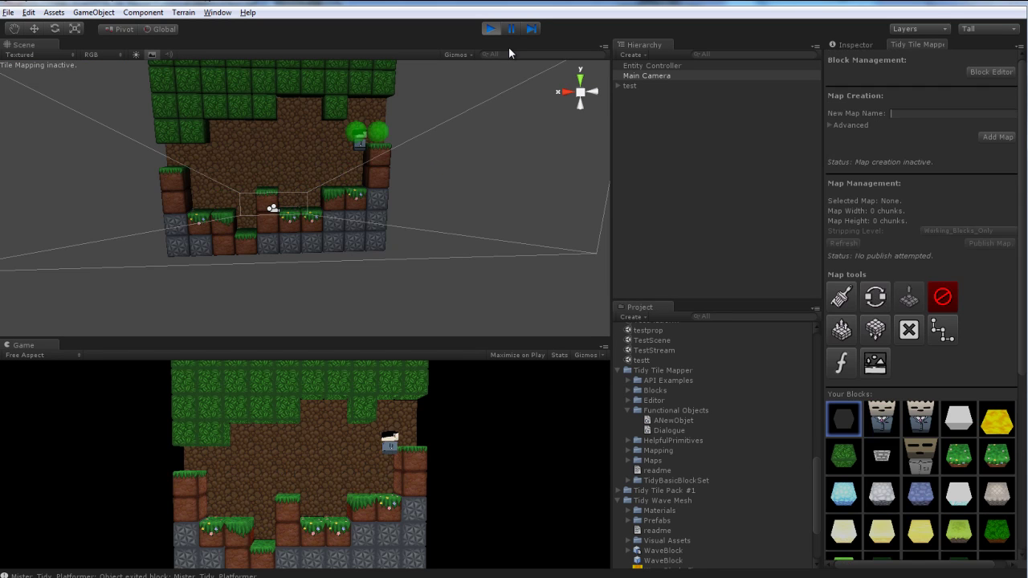
key(Left)
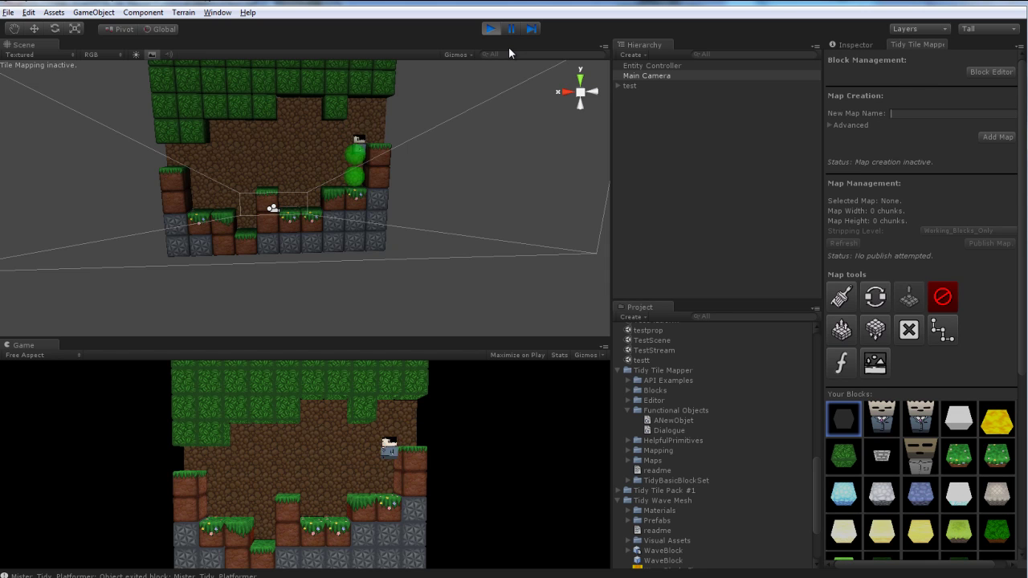
key(Left)
click(494, 300)
scroll(482, 255, up, 5)
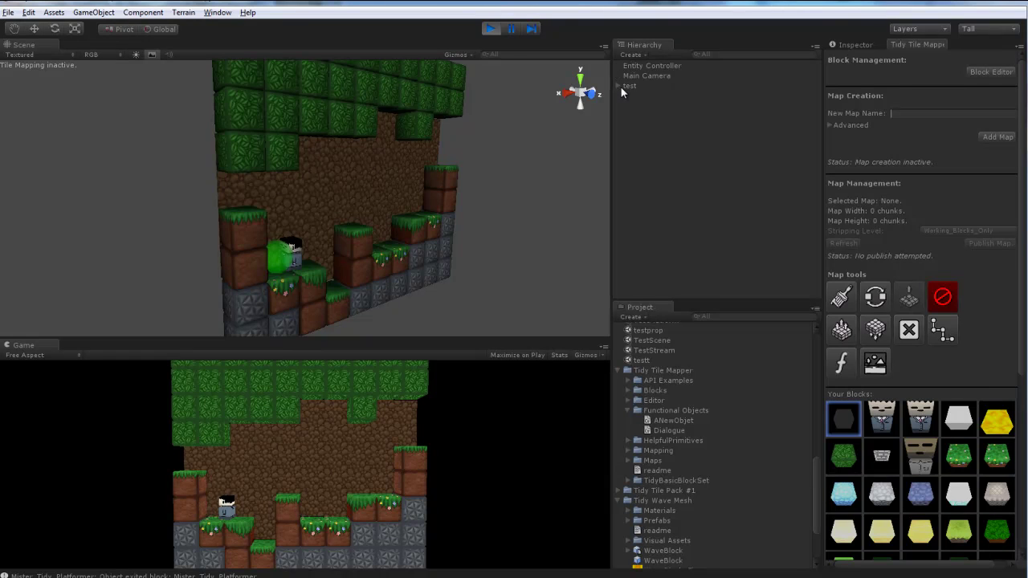
Expand the test map, select Tweet_Rock and drag it to a new spot in the map.
click(619, 86)
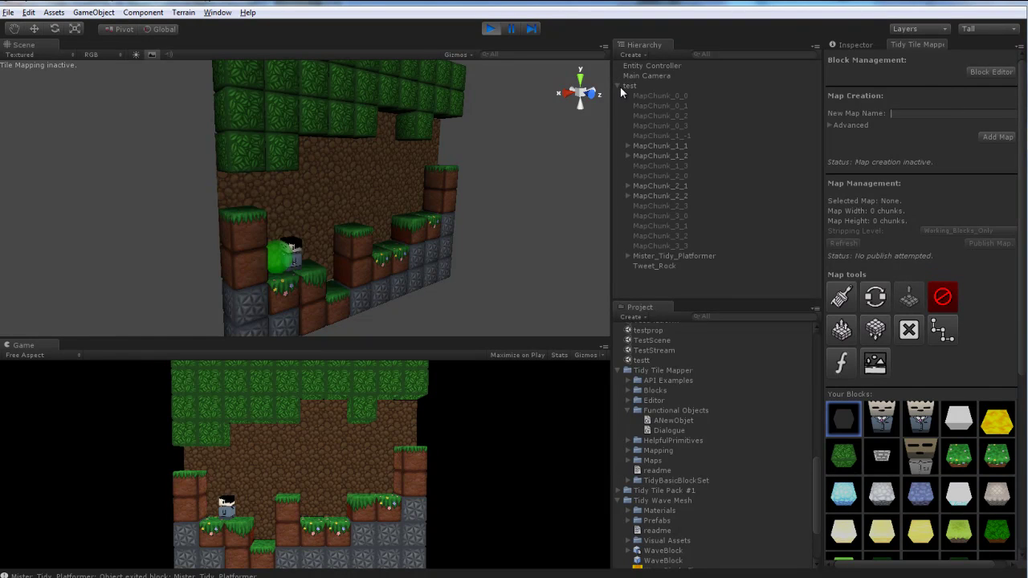
click(666, 266)
click(34, 28)
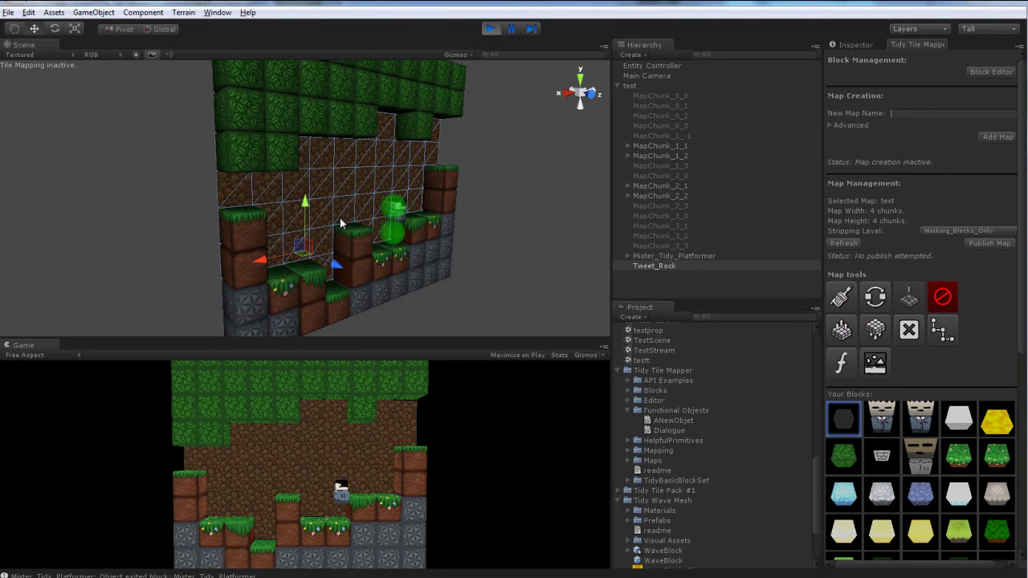
scroll(1022, 464, down, 8)
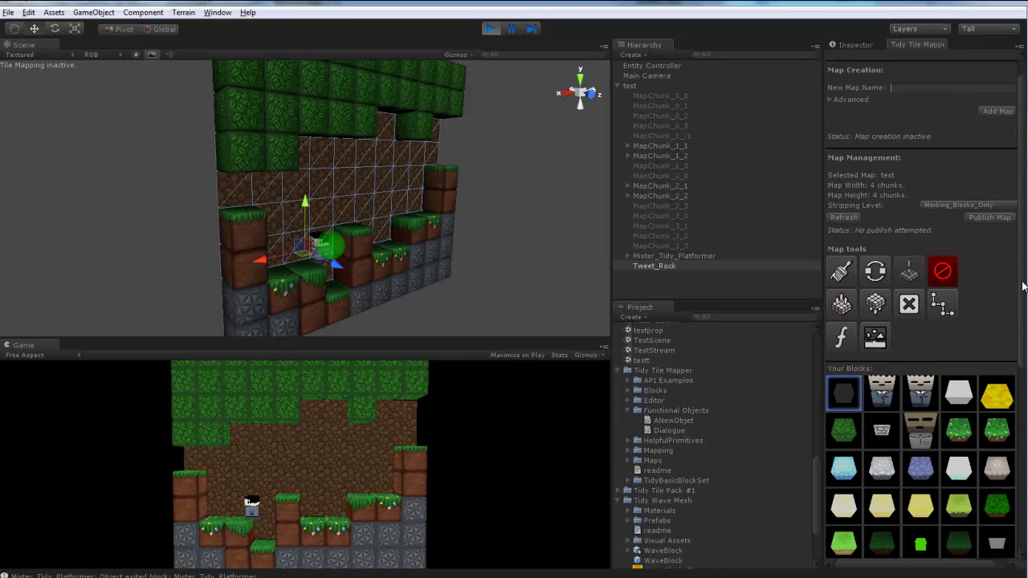
scroll(1022, 464, down, 1)
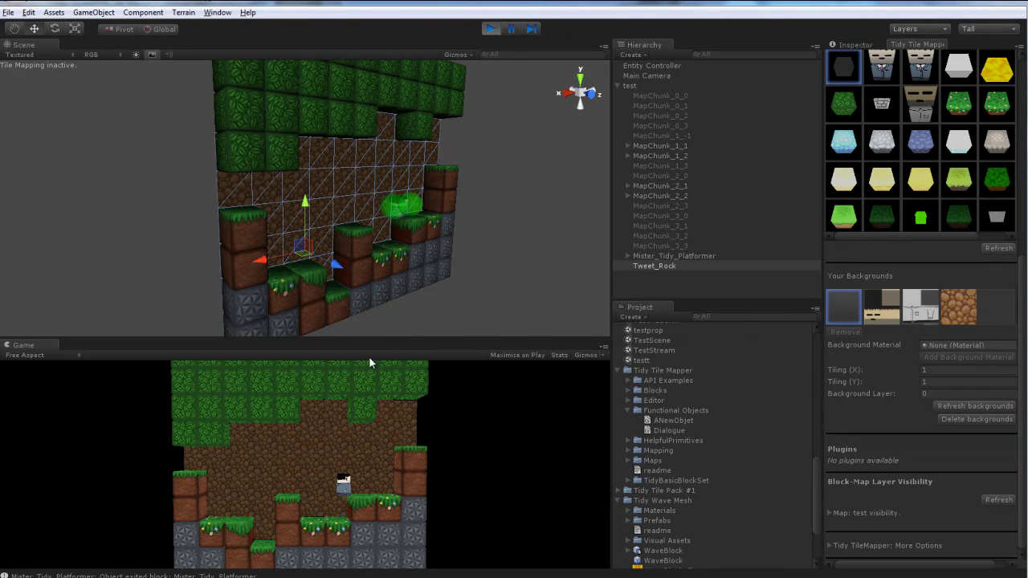
drag(340, 270, 393, 296)
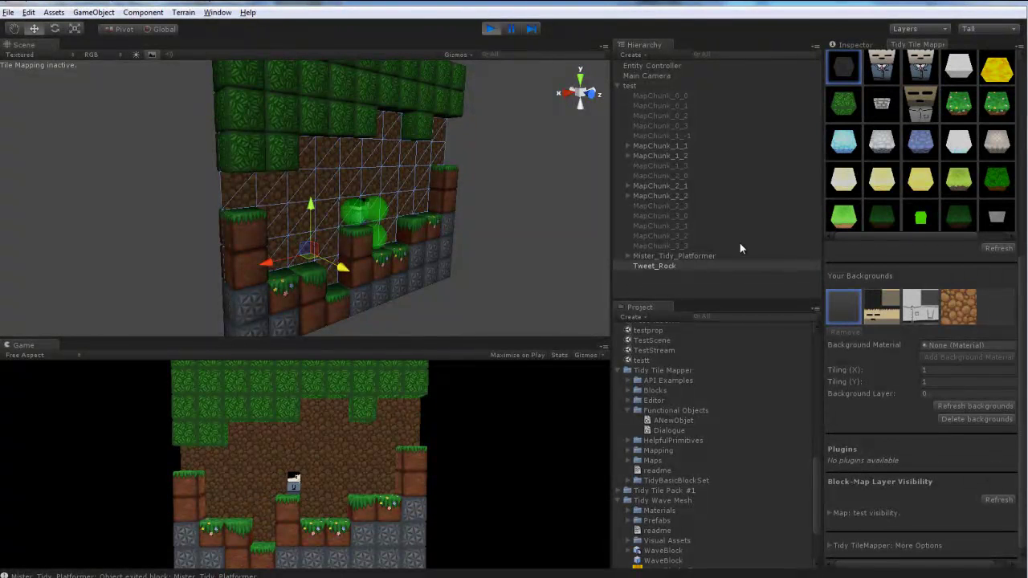
Stop play mode and choose the Cube_Head background for painting.
click(486, 28)
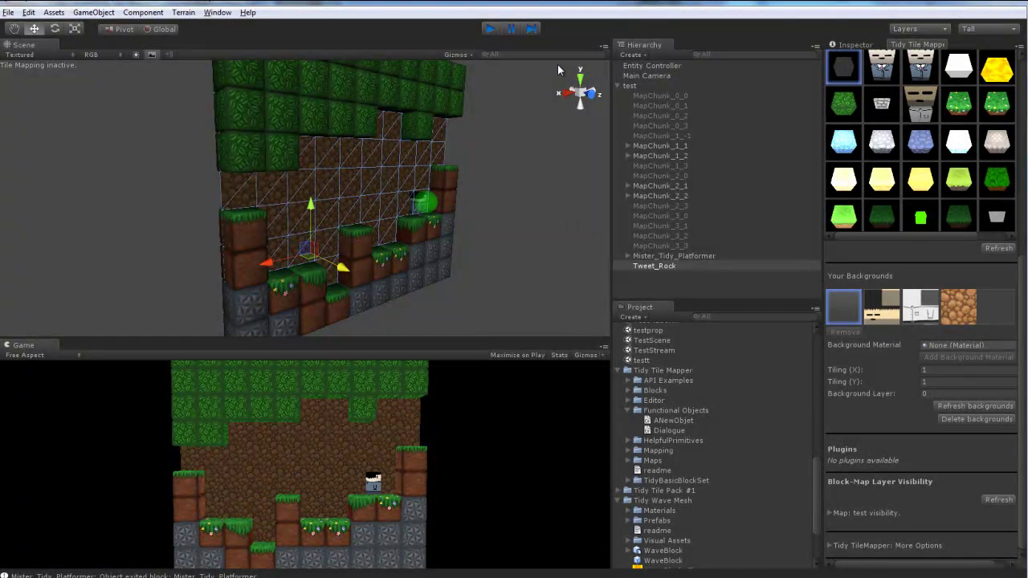
right_drag(562, 222, 721, 260)
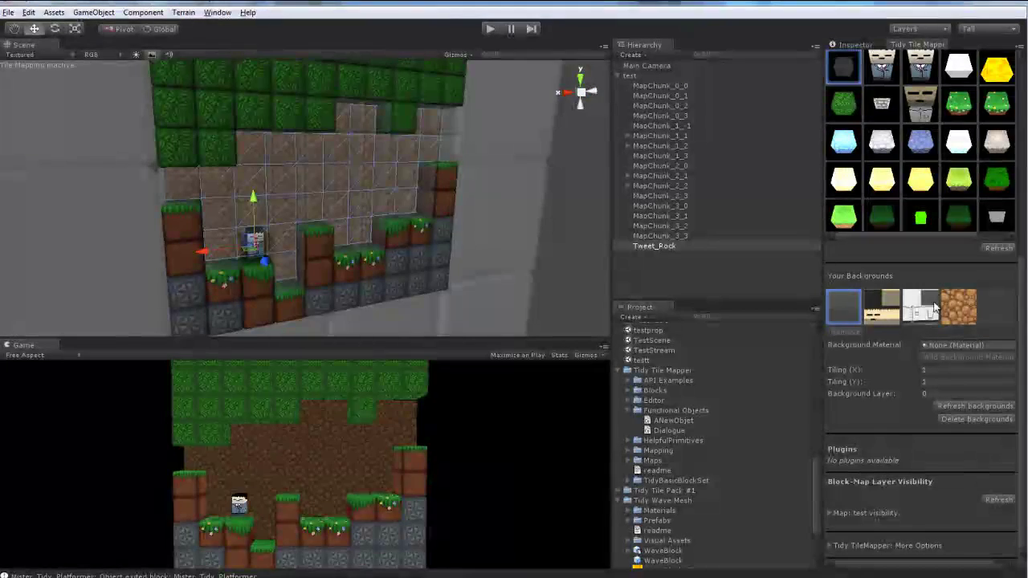
click(894, 314)
scroll(896, 417, up, 5)
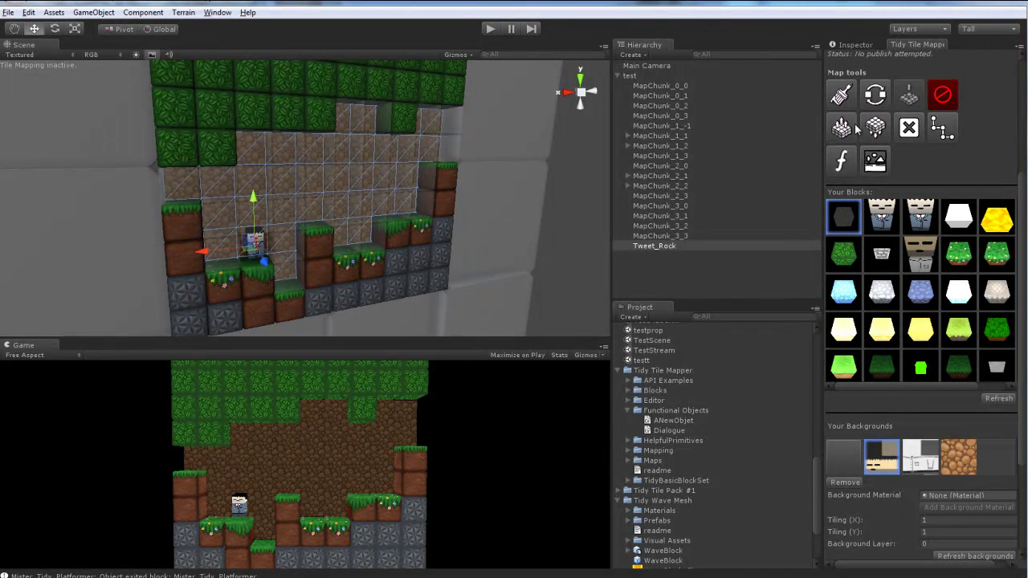
click(876, 160)
Paint Cube_Head tiles across the centre, then white Cube_Body tiles over the right side.
mouse_move(354, 182)
mouse_down()
mouse_move(368, 155)
mouse_move(368, 205)
mouse_move(340, 203)
mouse_move(343, 157)
mouse_move(391, 157)
mouse_move(395, 196)
mouse_move(371, 208)
mouse_move(349, 239)
mouse_move(365, 229)
mouse_move(367, 125)
mouse_move(354, 123)
mouse_move(418, 133)
mouse_move(419, 207)
mouse_move(433, 204)
mouse_move(439, 117)
mouse_move(448, 164)
mouse_up()
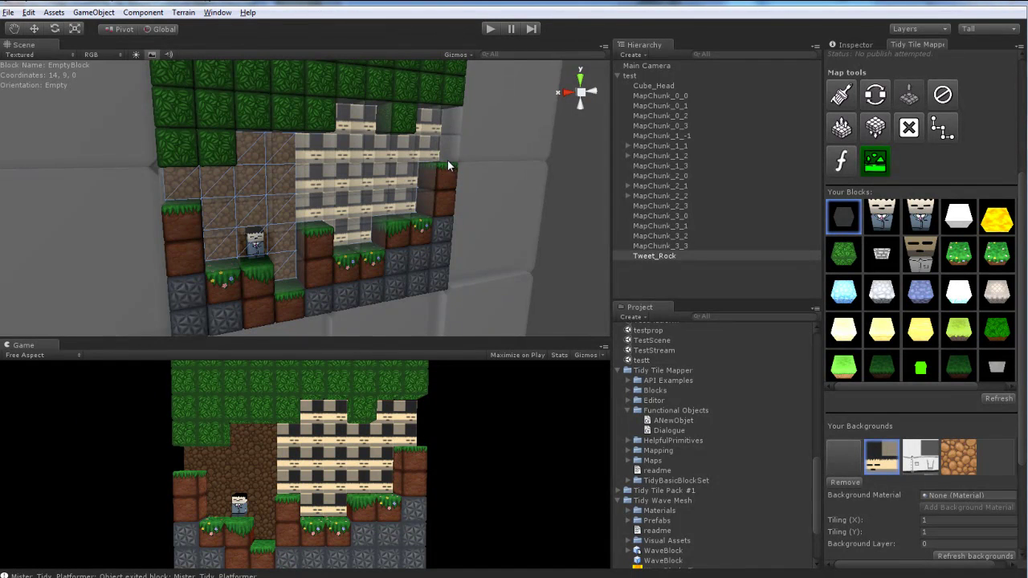
mouse_move(370, 146)
mouse_down()
mouse_move(254, 152)
mouse_move(294, 129)
mouse_move(317, 137)
mouse_move(307, 147)
mouse_move(319, 181)
mouse_move(283, 180)
mouse_up()
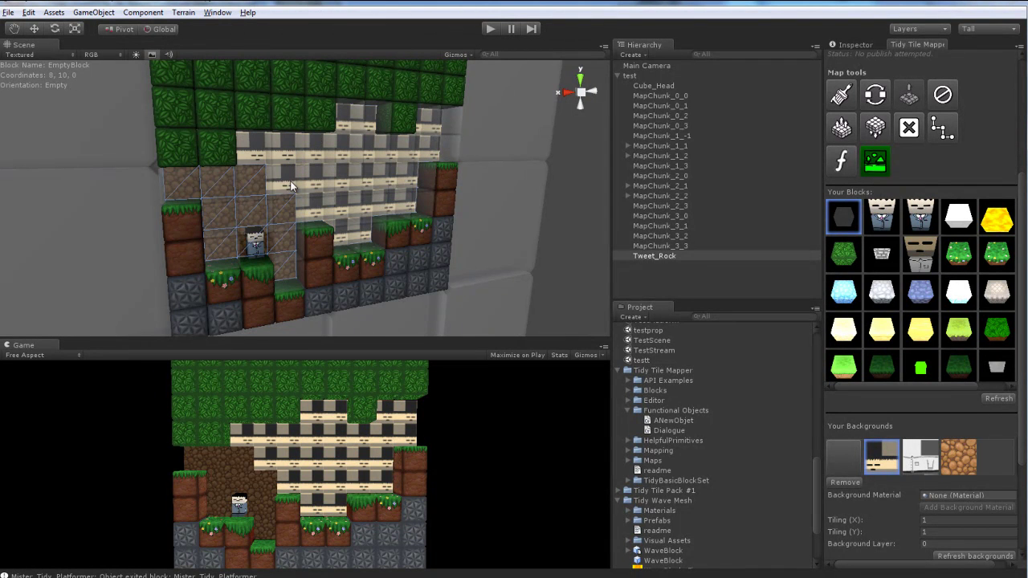
click(923, 458)
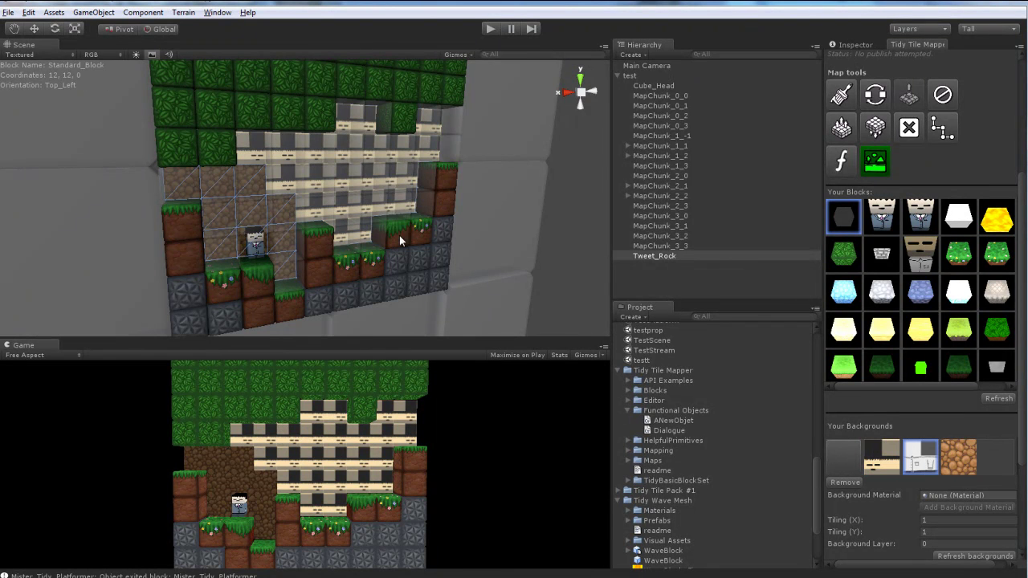
mouse_move(400, 236)
mouse_down()
mouse_move(393, 182)
mouse_move(371, 189)
mouse_move(380, 254)
mouse_move(431, 229)
mouse_move(421, 202)
mouse_move(442, 171)
mouse_move(443, 143)
mouse_move(421, 152)
mouse_up()
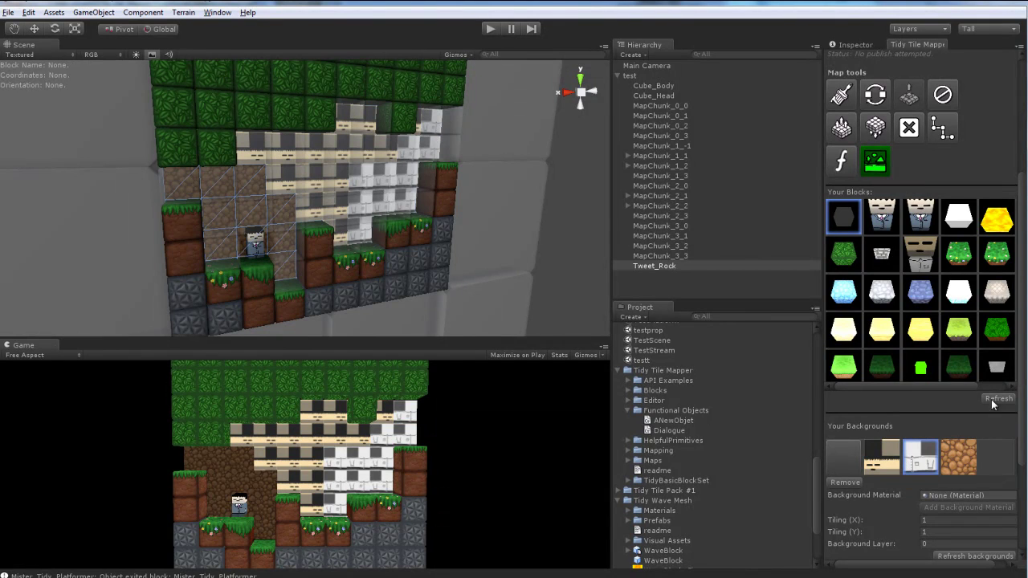
click(489, 28)
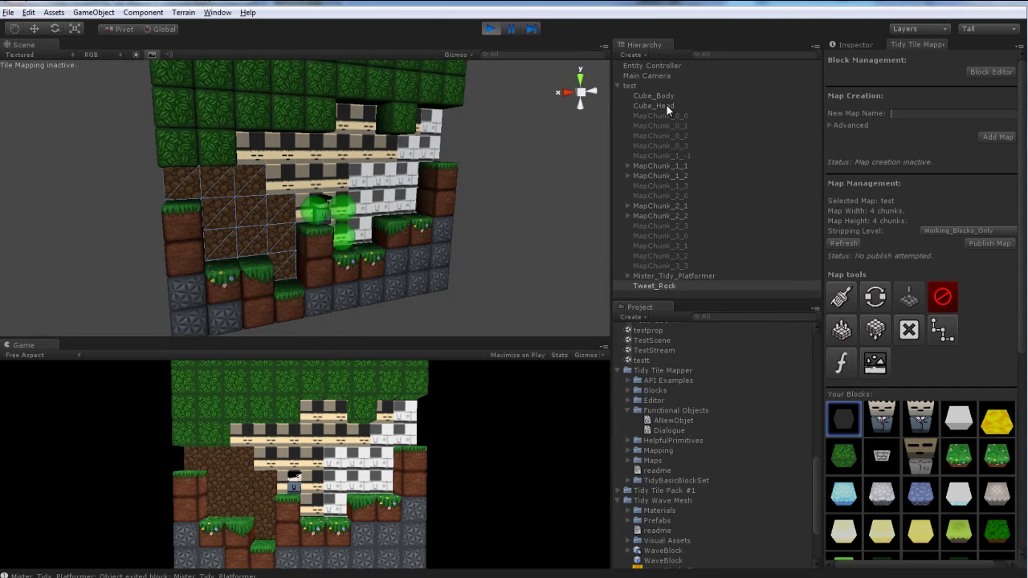
click(667, 105)
click(674, 95)
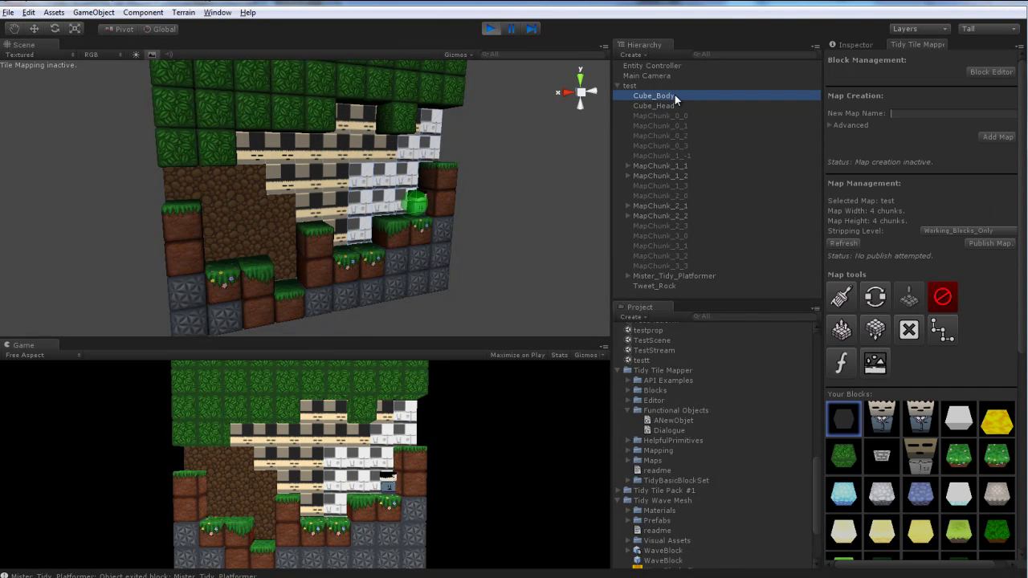
click(678, 106)
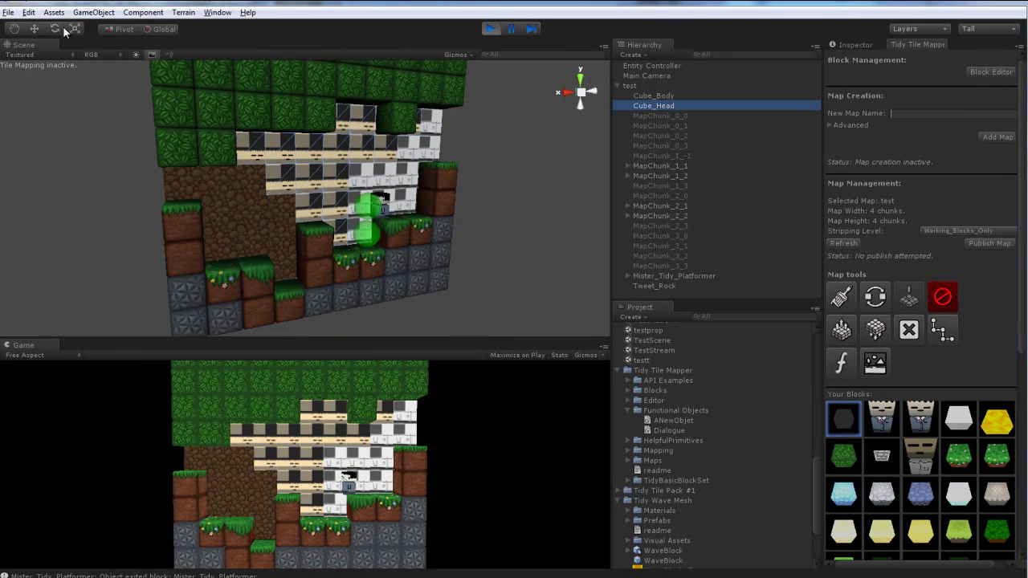
click(32, 28)
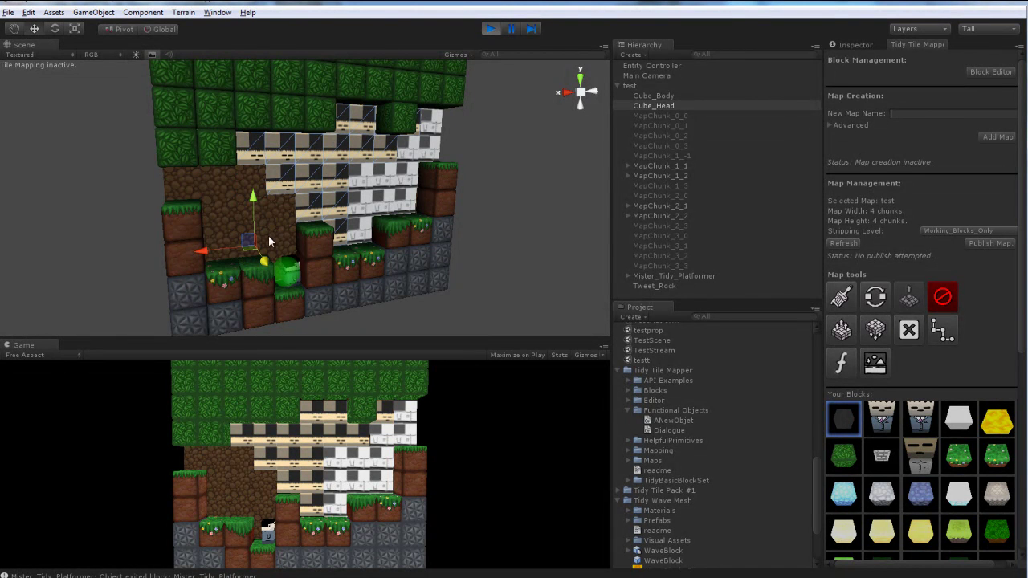
click(517, 151)
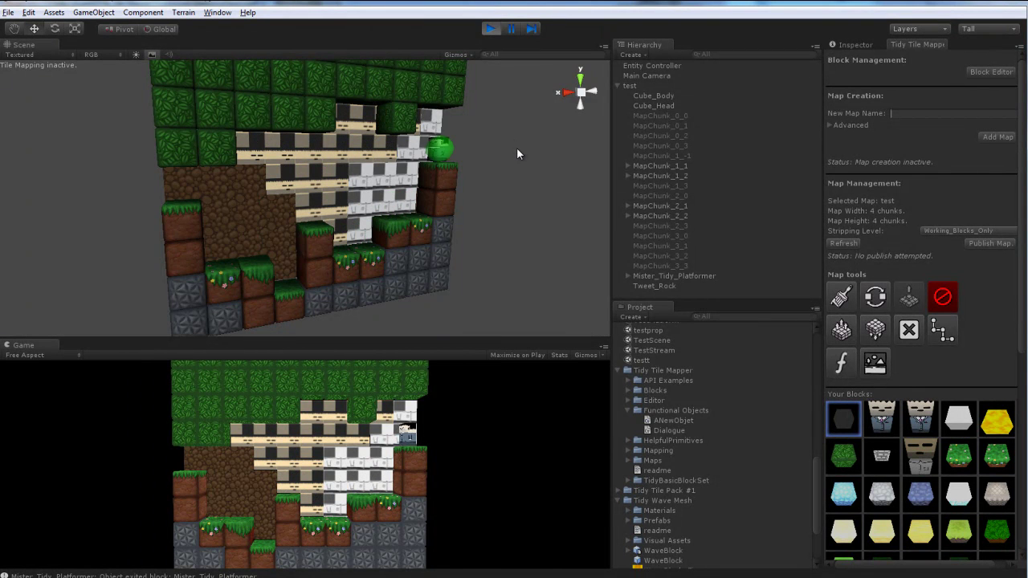
click(489, 30)
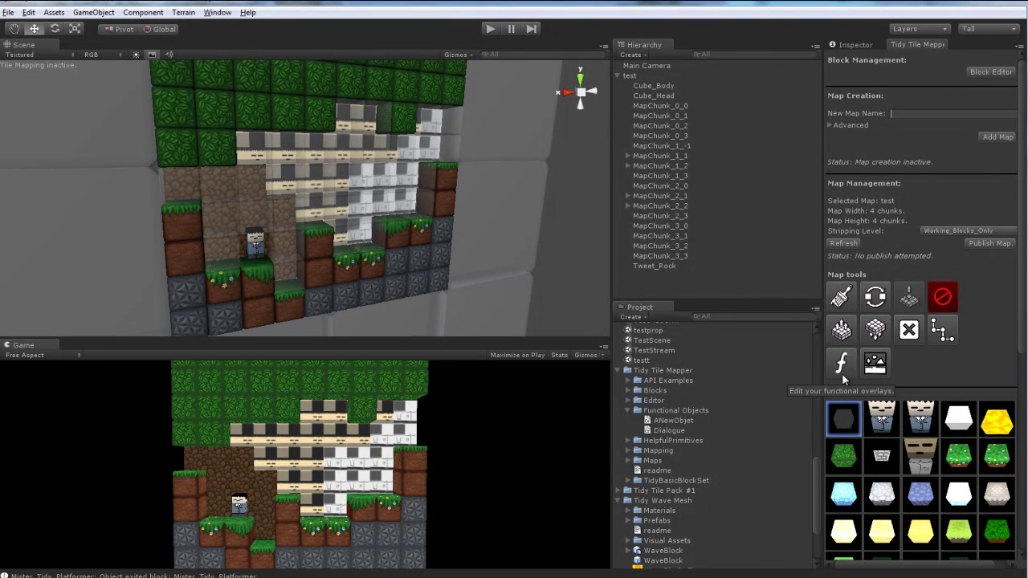
click(842, 373)
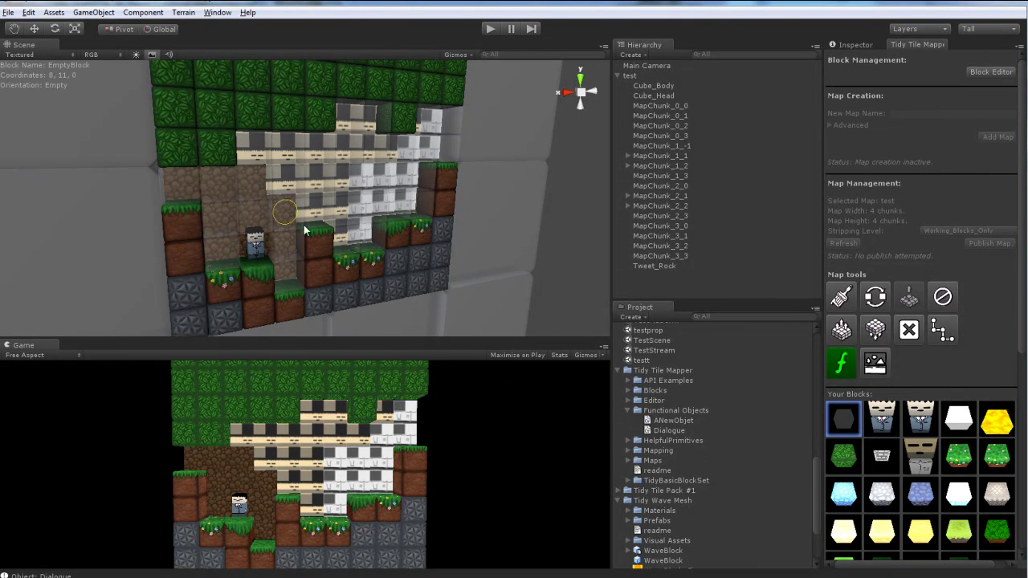
scroll(316, 210, up, 5)
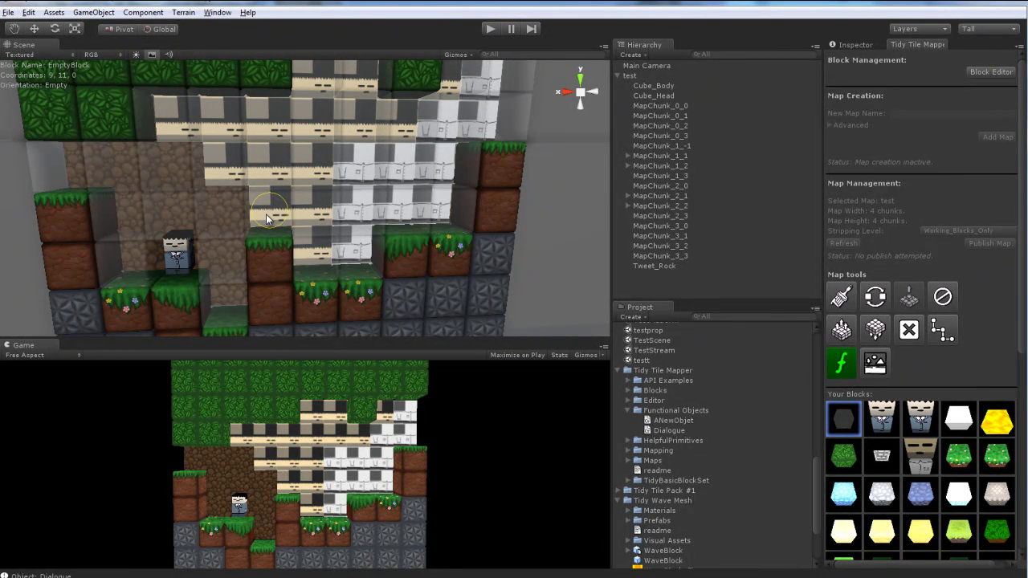
click(268, 217)
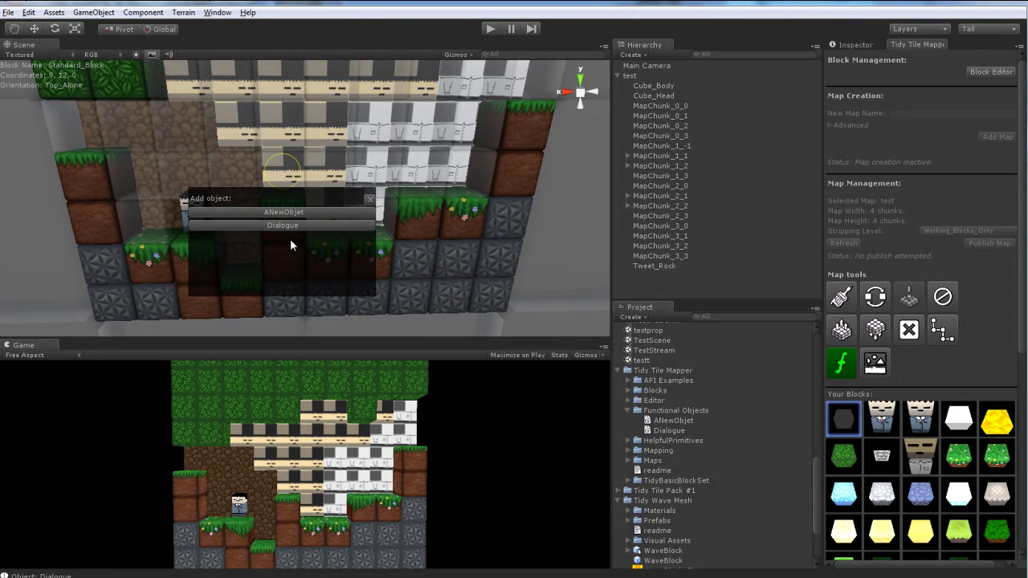
click(283, 225)
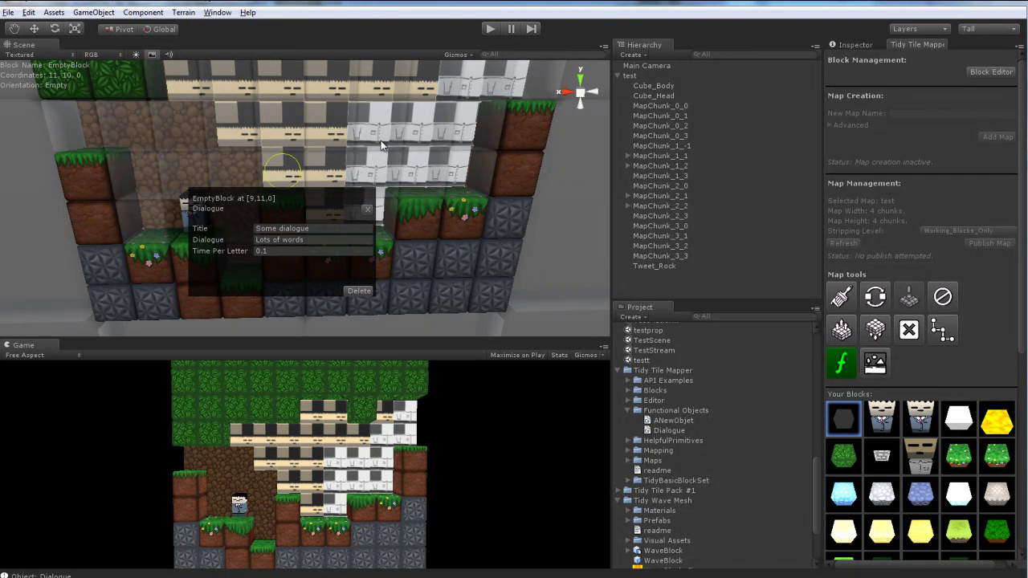
click(367, 211)
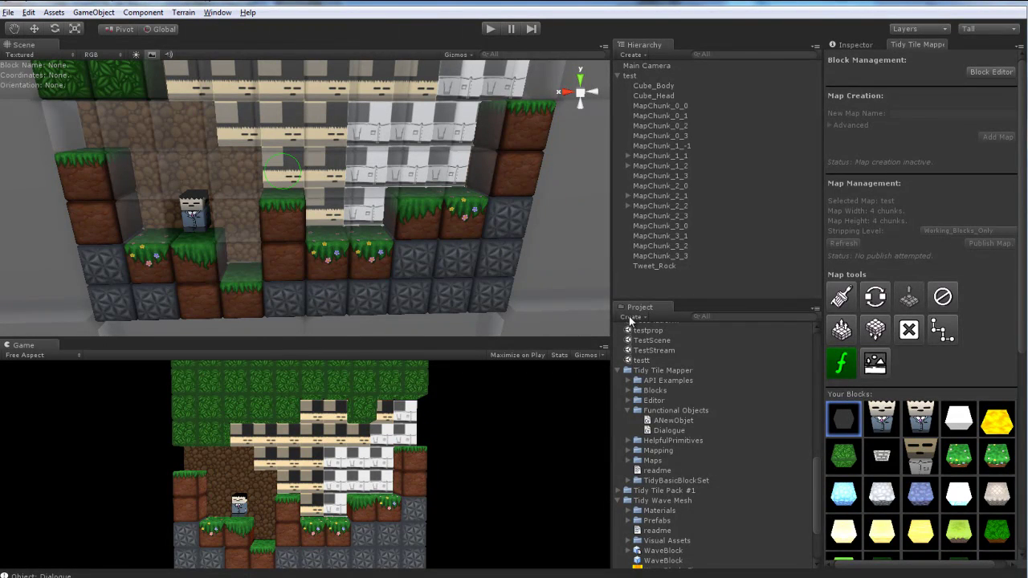
Create a C# script named AScriptForMyVideoFriends in Functional Objects and open it in MonoDevelop.
right_click(683, 411)
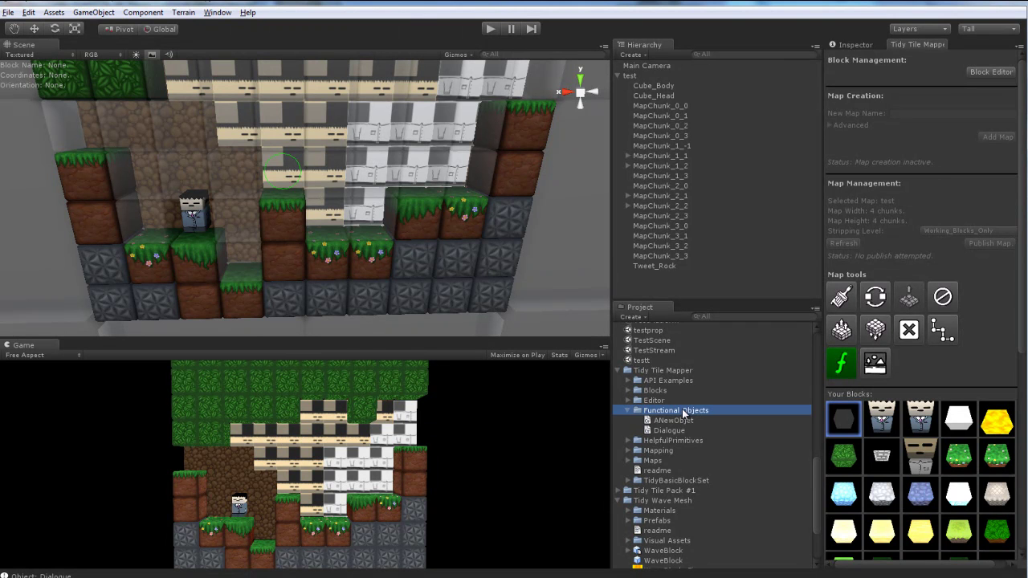
mouse_move(704, 419)
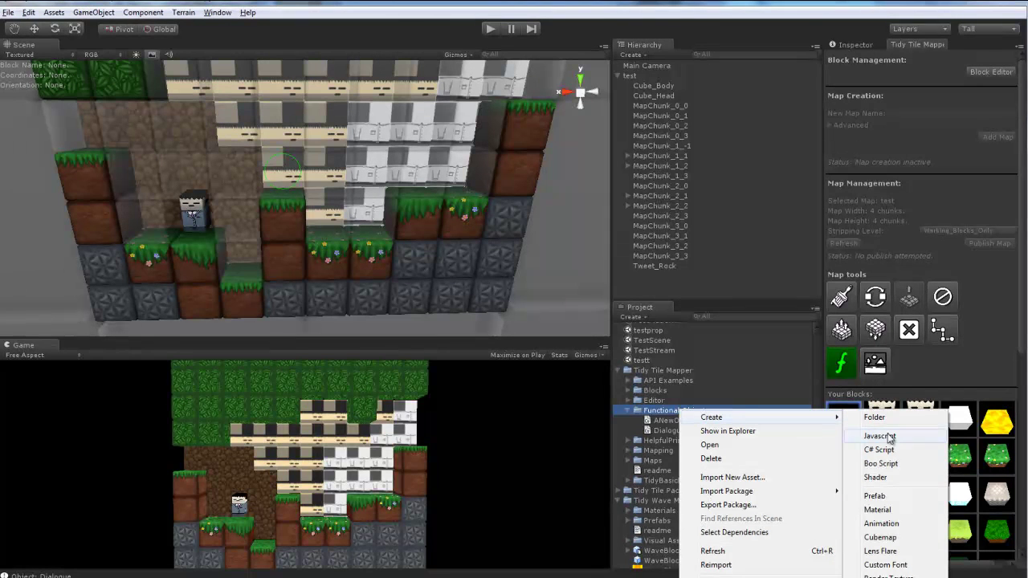
click(879, 449)
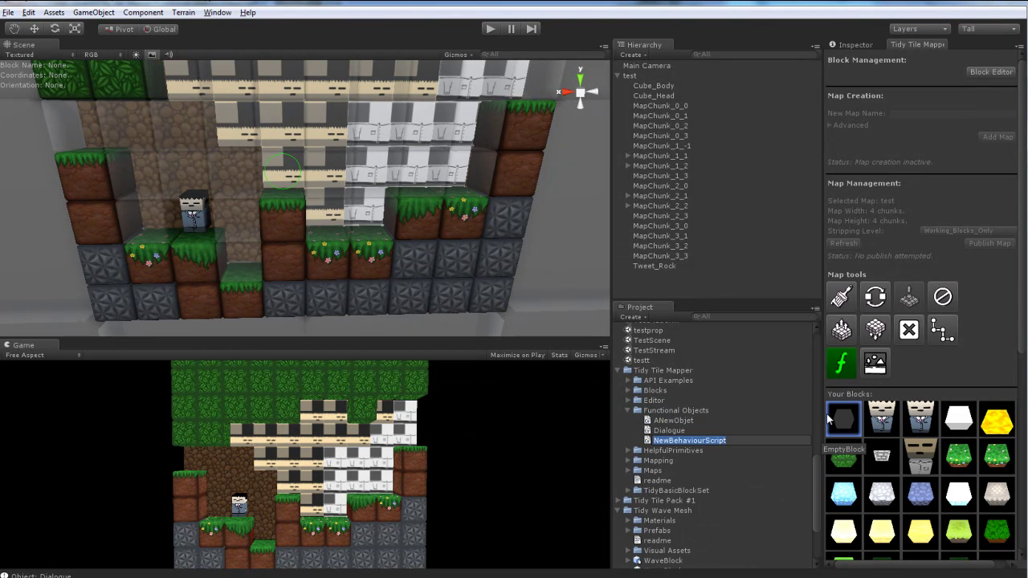
text(AScriptFor)
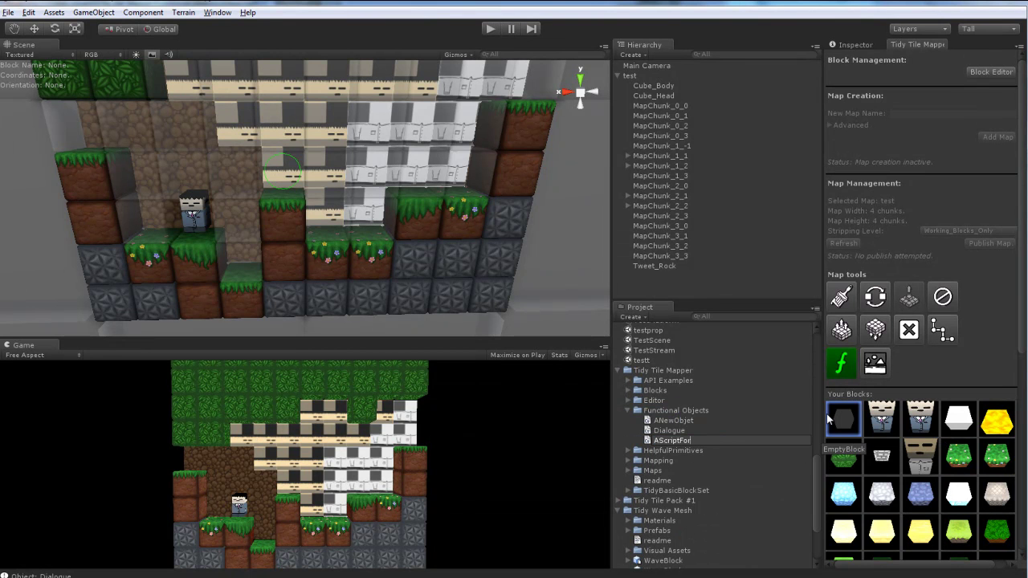
text(MyVideoFriends)
key(Return)
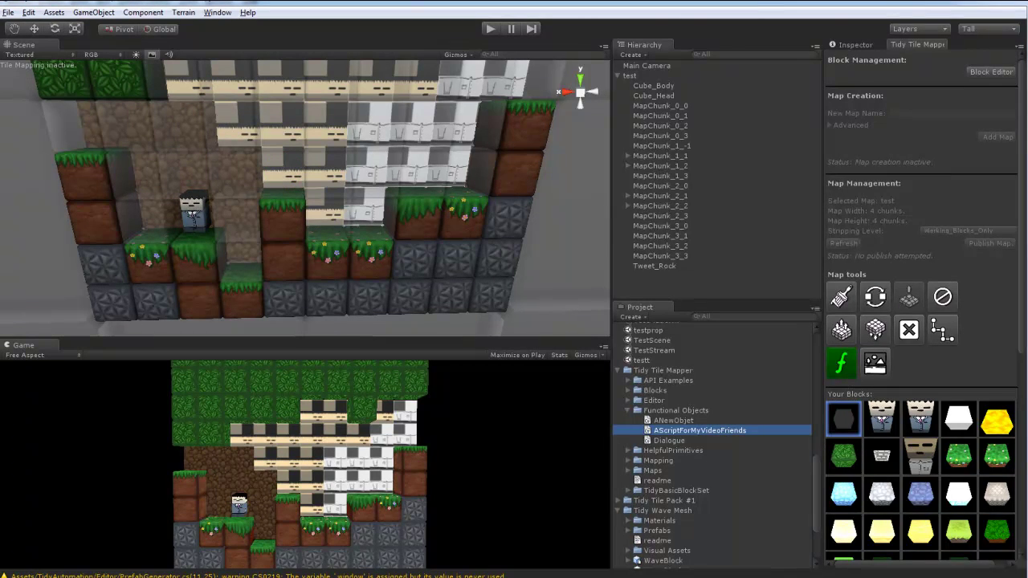
double_click(699, 431)
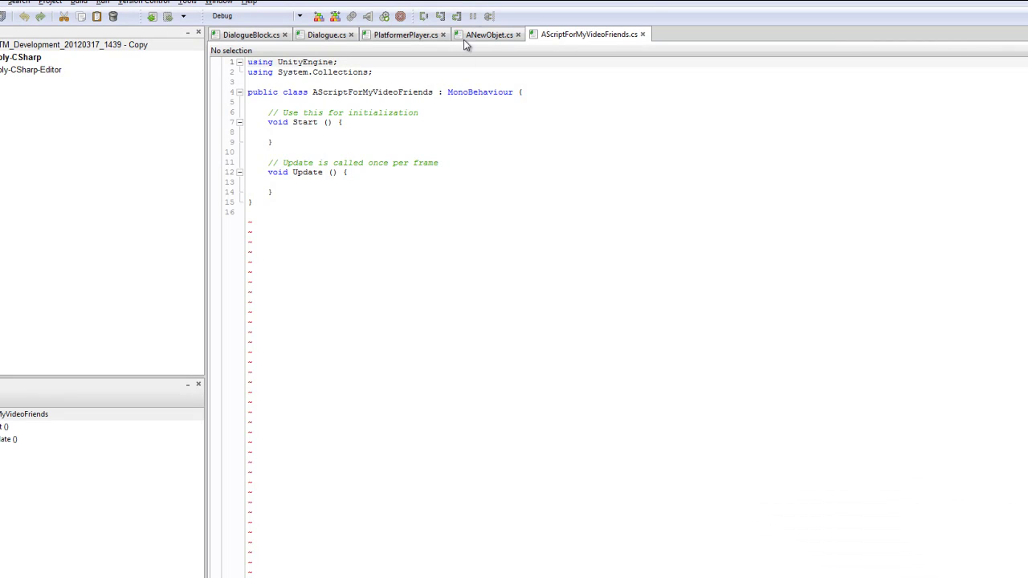
Change the base class to TidyFunctionalObject and delete the default Start and Update methods.
double_click(474, 91)
text(Tidy)
key(Up)
key(Up)
key(Up)
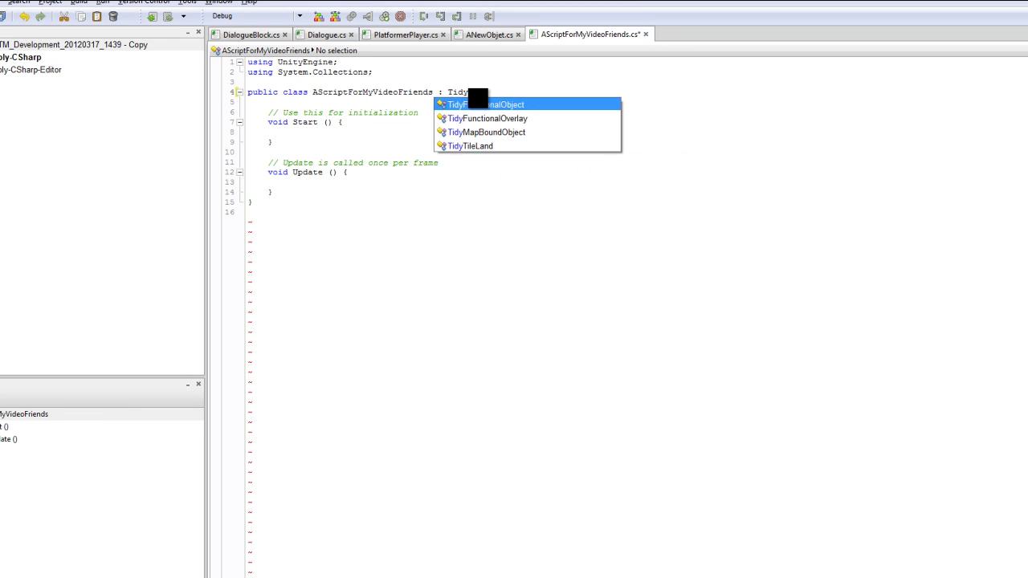
key(Return)
drag(287, 194, 246, 100)
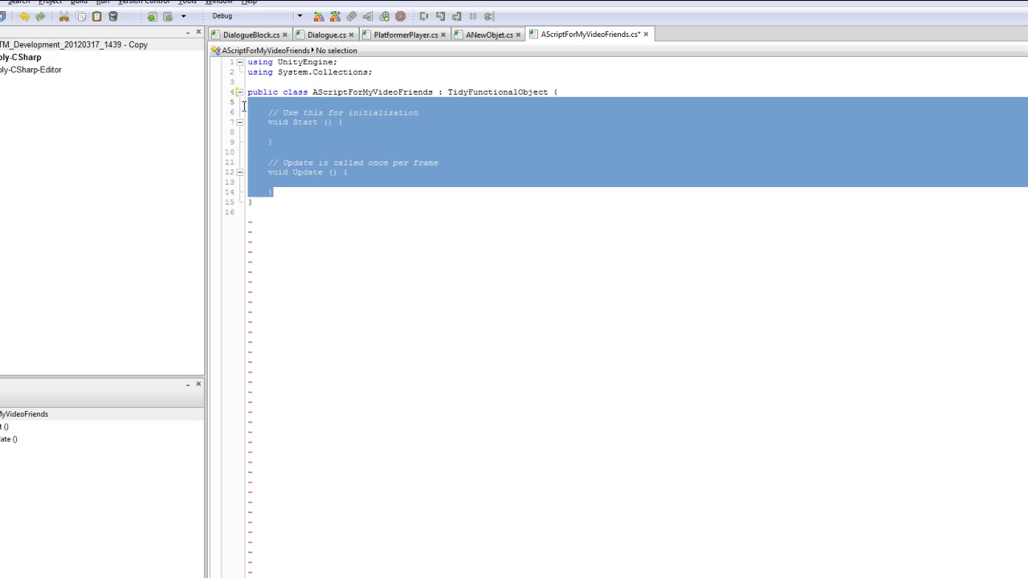
key(BackSpace)
key(Return)
key(Return)
Add public fields ATestString = "Whoa! Strings!", Vector3 vector and int testInt = 1, then save.
text(pu)
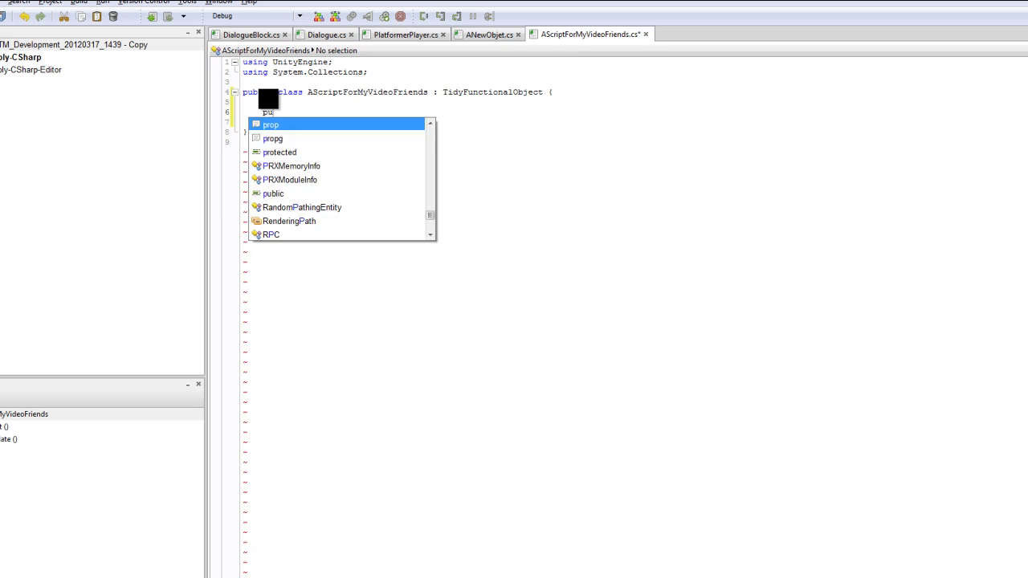
text(blic string )
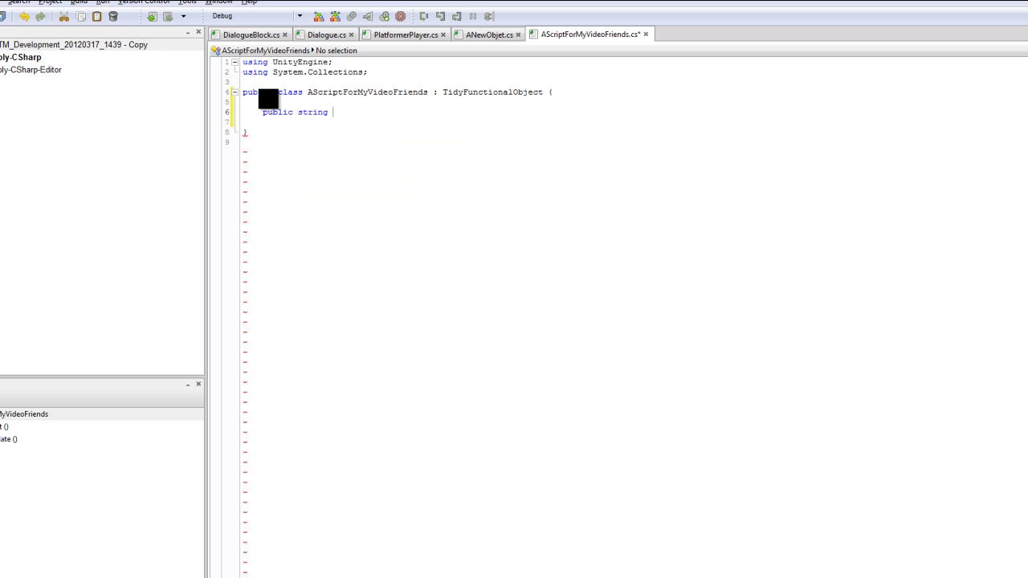
text(ATestString = "Whoa! String)
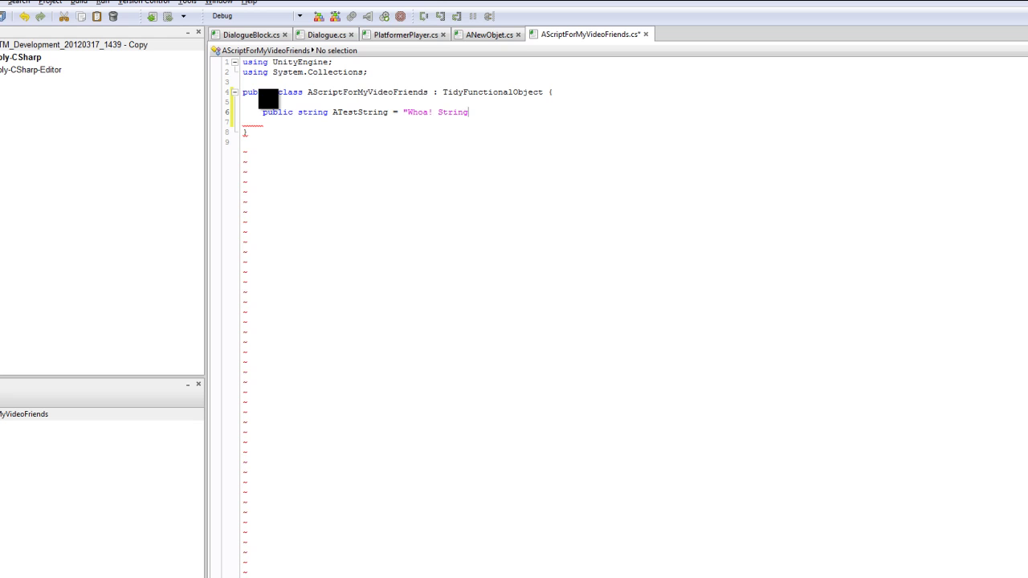
text(s!";)
key(Return)
text(public )
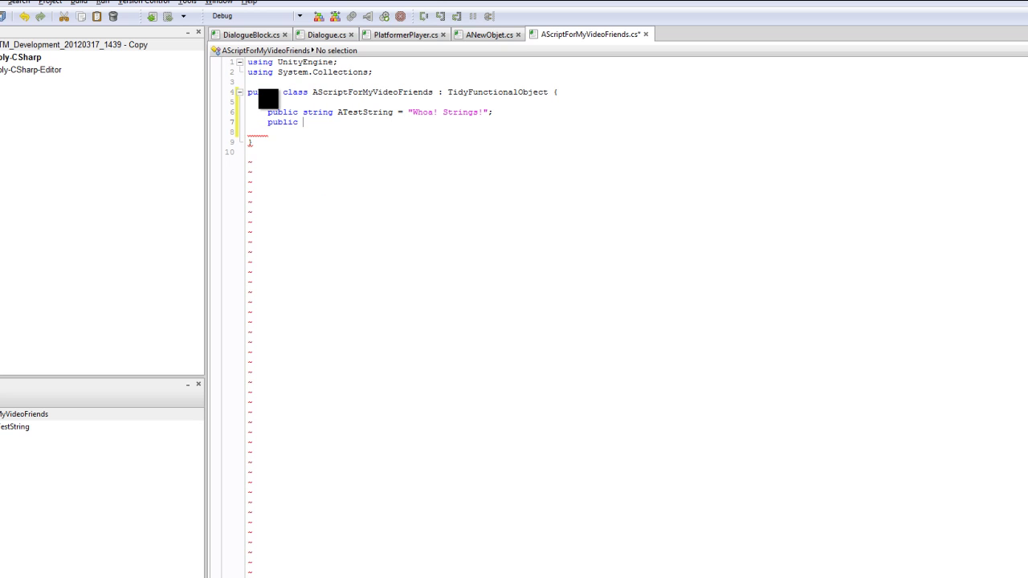
text(Vector3 vector;)
key(Return)
text(public int )
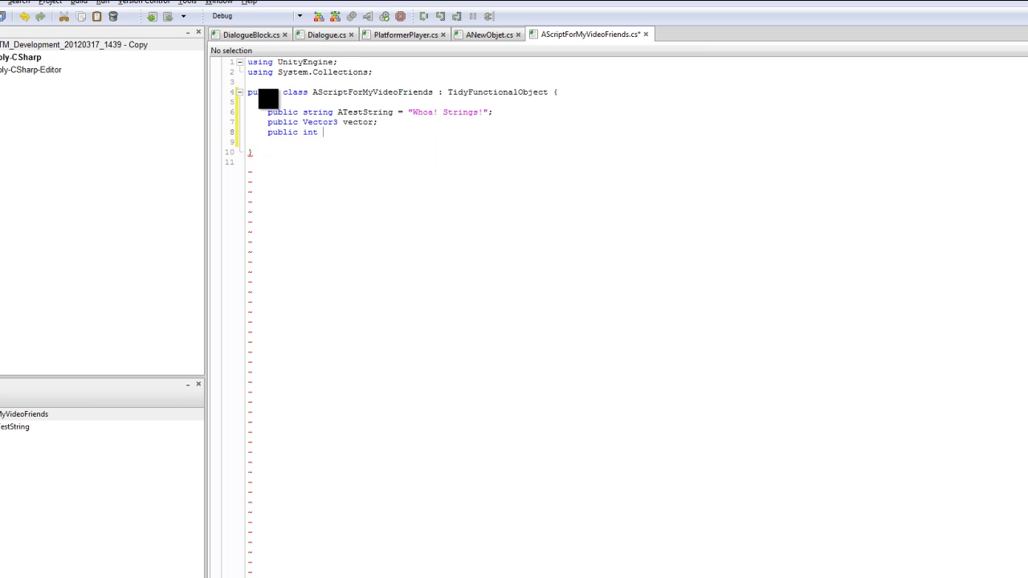
text(testInt = 1;)
key(ctrl+s)
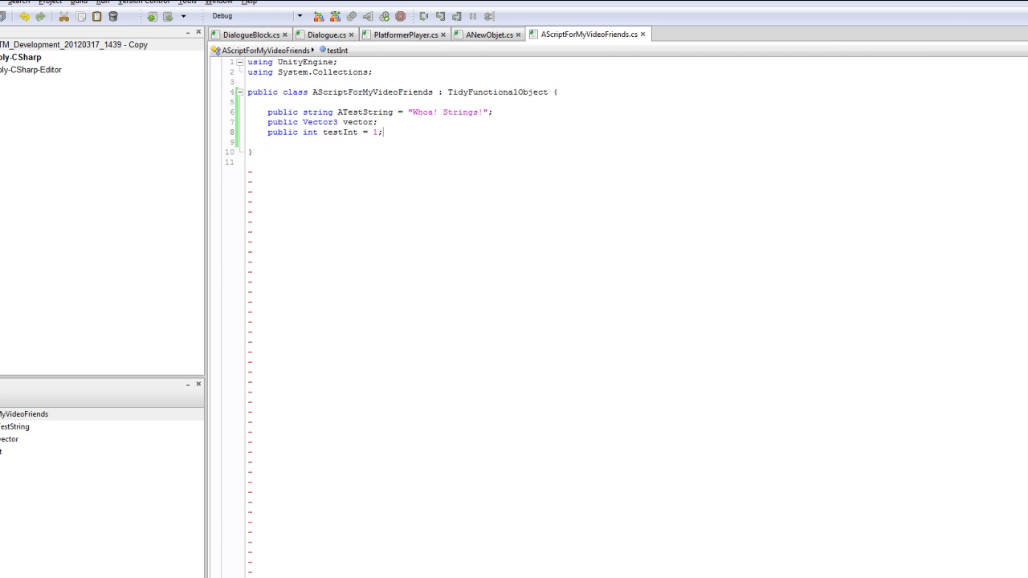
key(alt+Tab)
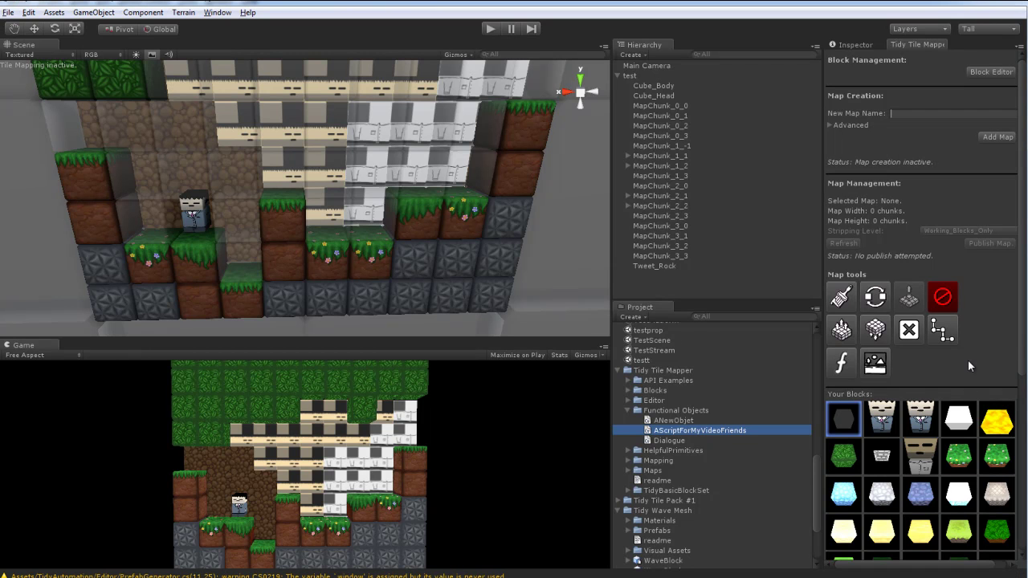
Add the AScriptForMyVideoFriends overlay to block [12,12,0] with ATest String 'Different variables'.
click(850, 368)
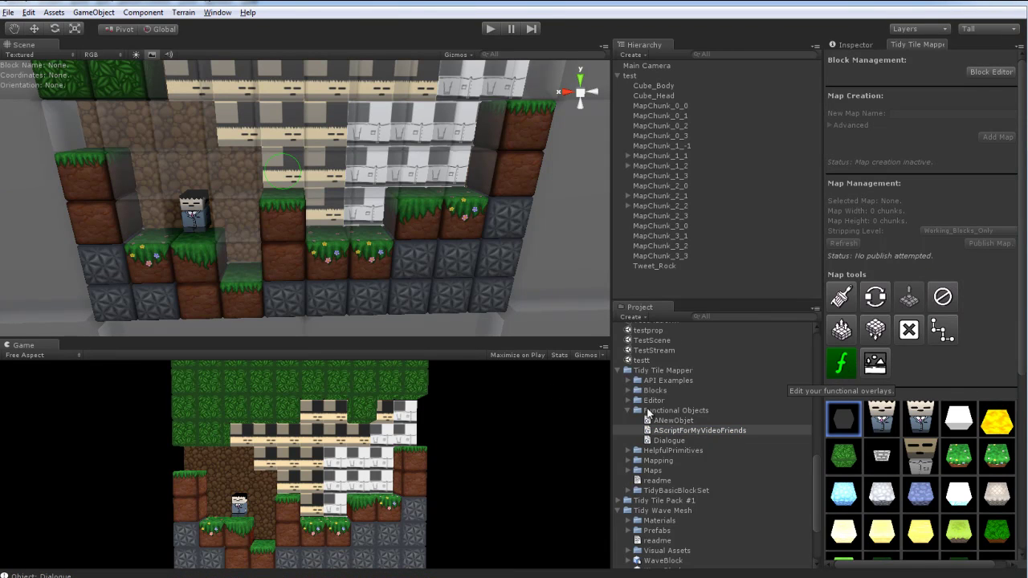
click(418, 224)
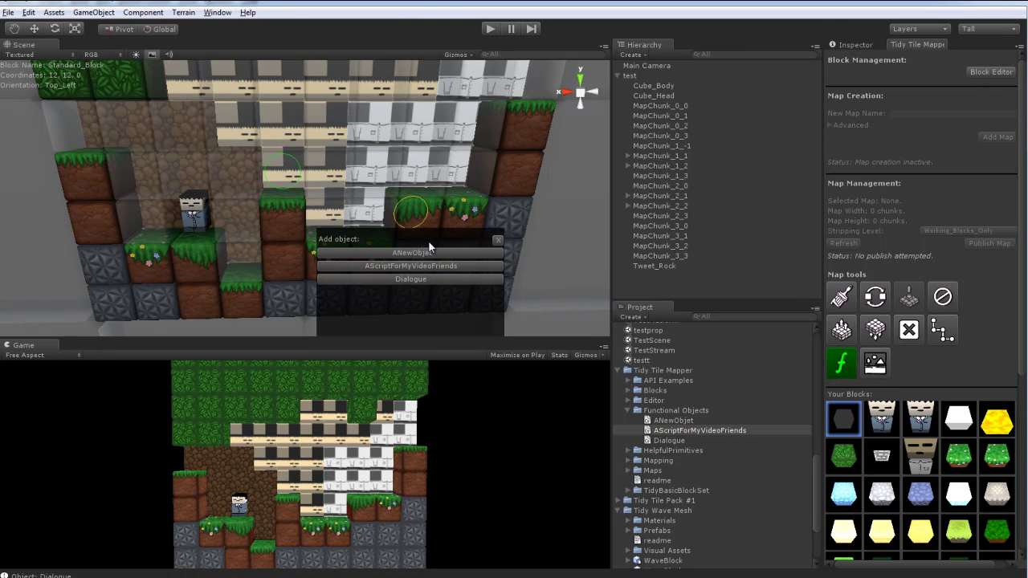
scroll(466, 269, down, 2)
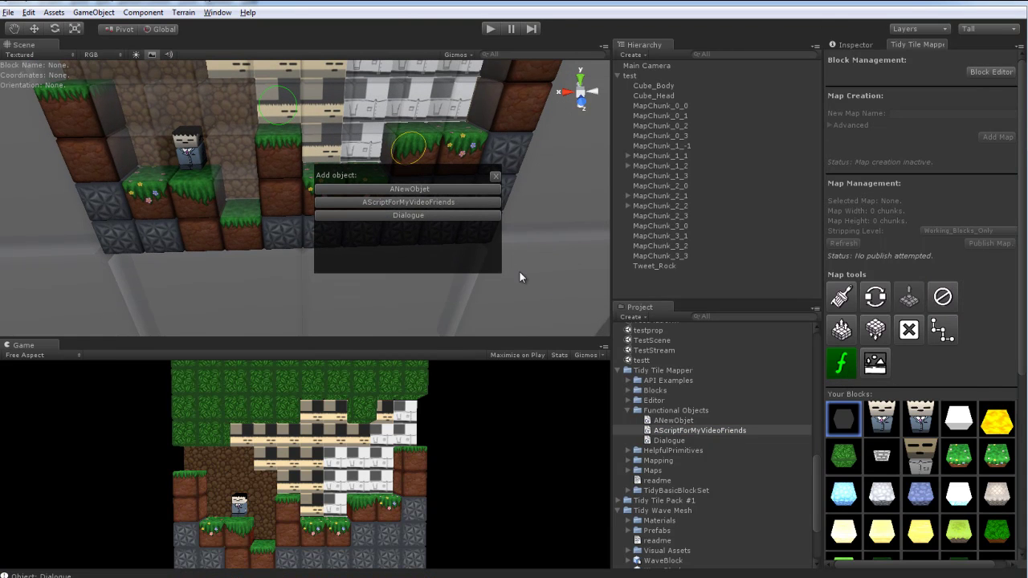
click(408, 203)
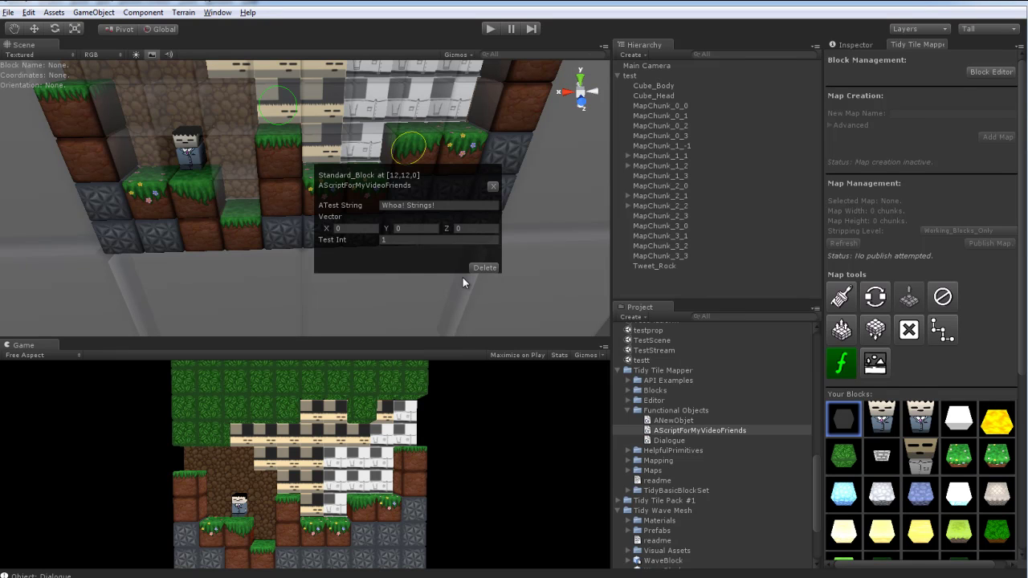
click(478, 203)
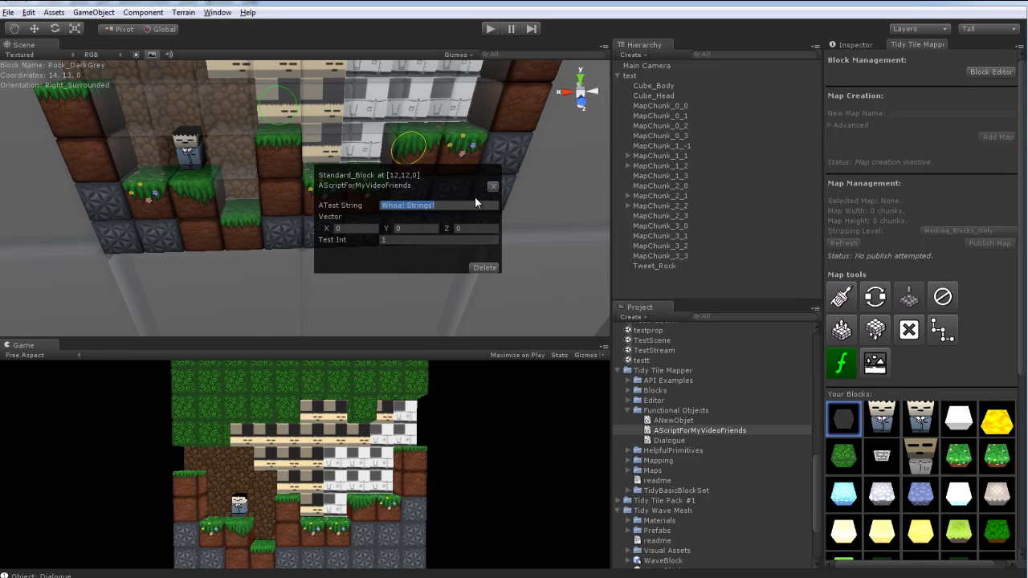
text(Different variables)
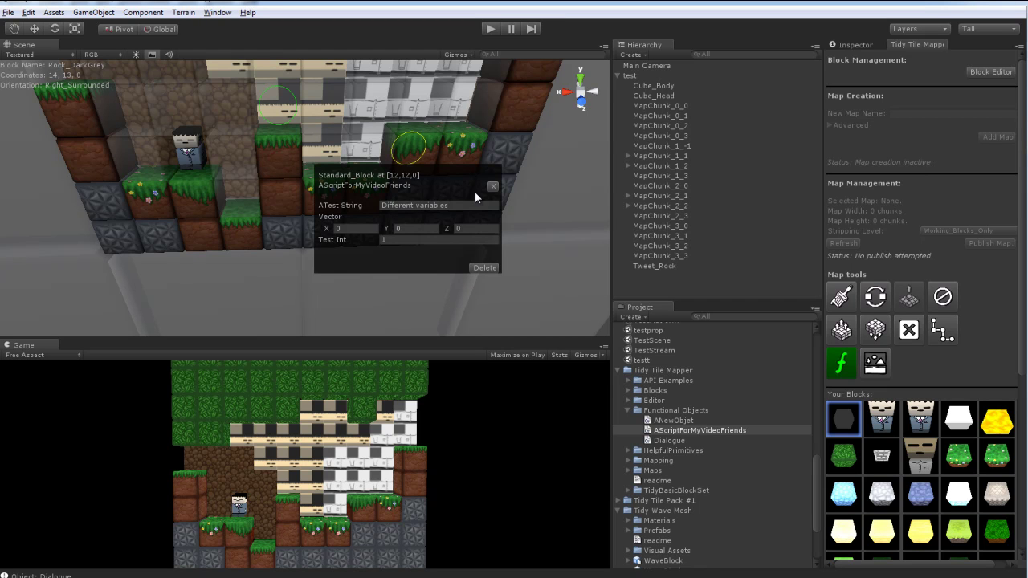
click(492, 188)
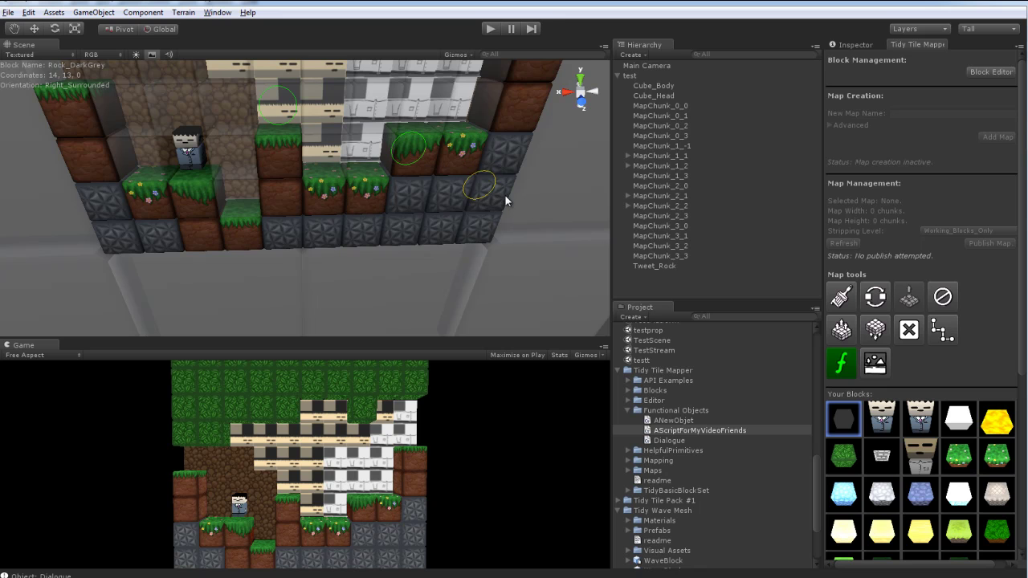
alt+drag(505, 195, 520, 189)
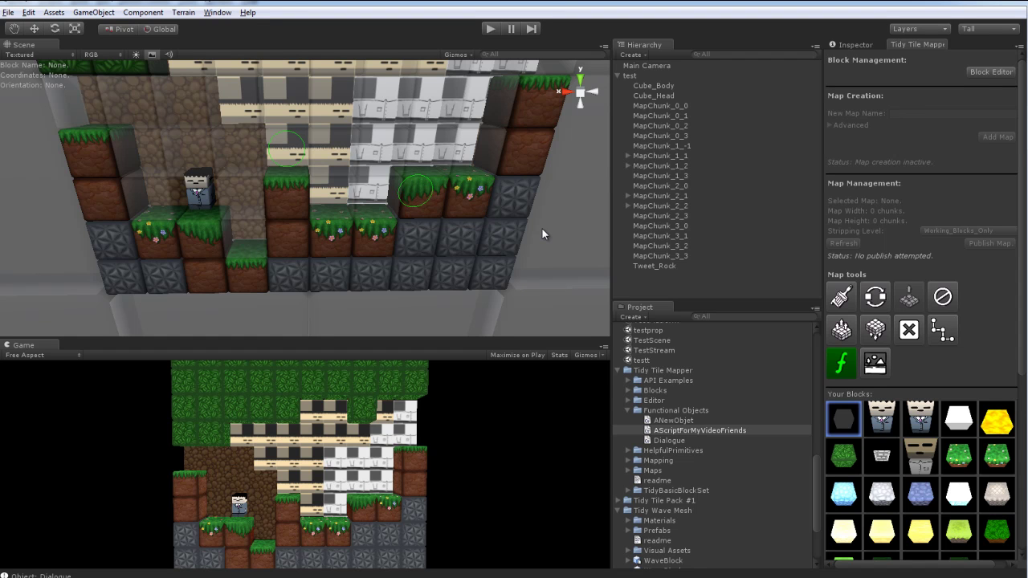
Orbit the Scene view to face the finished tile map and its overlay markers from a new angle.
alt+drag(542, 227, 591, 191)
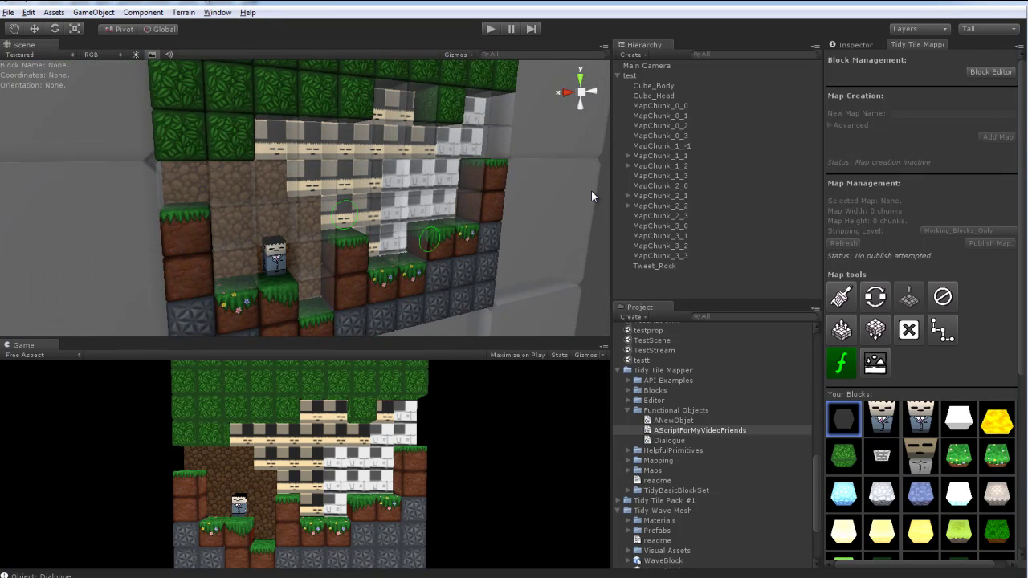